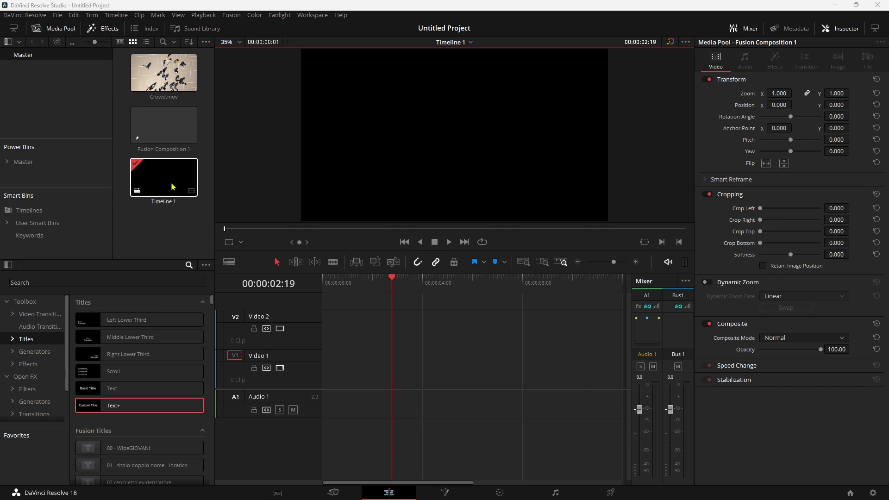
- Place Crowd.mov on Video 1 and review it with forward, scrubbed and reverse playback
left_click_drag(164, 73, 323, 379)
key("space")
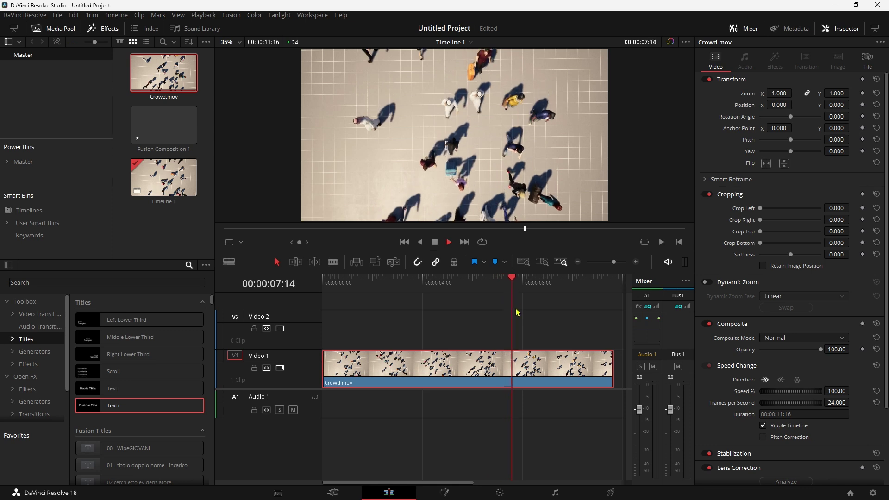
left_click_drag(526, 284, 320, 289)
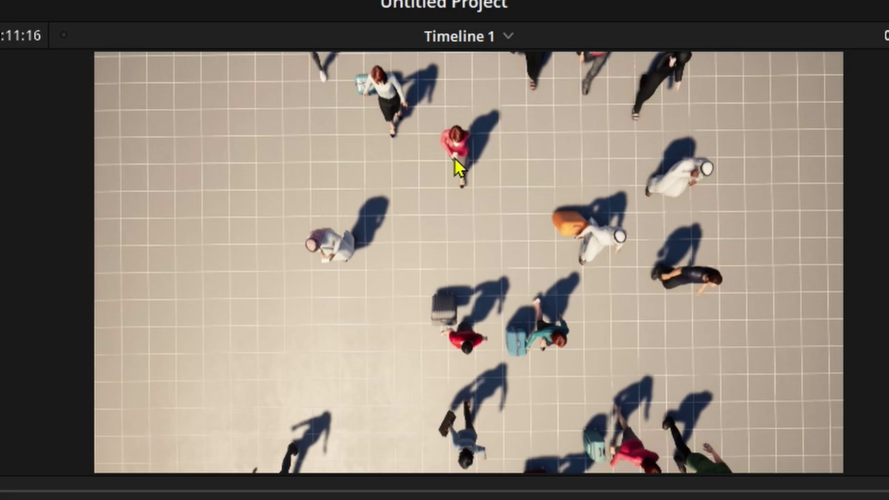
key("space")
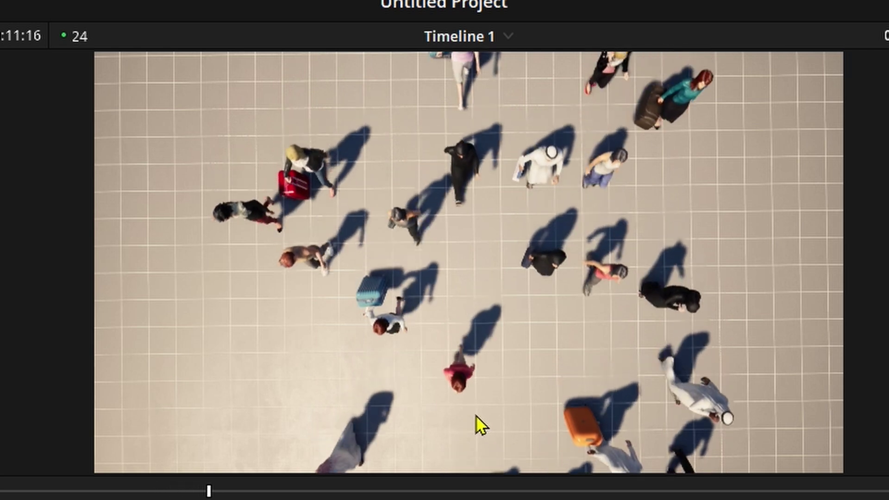
key("space")
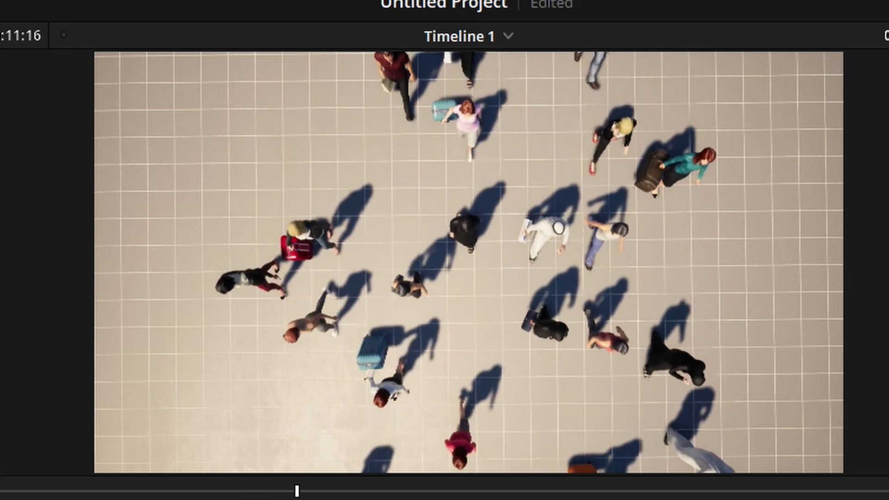
key("j")
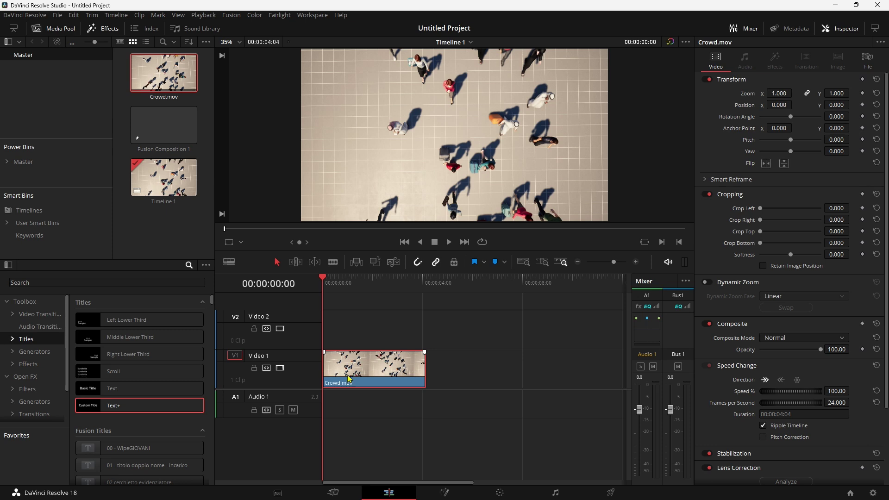
- On the Fusion page, add a Tracker node and insert Tracker1 between MediaIn1 and MediaOut1
left_click(447, 494)
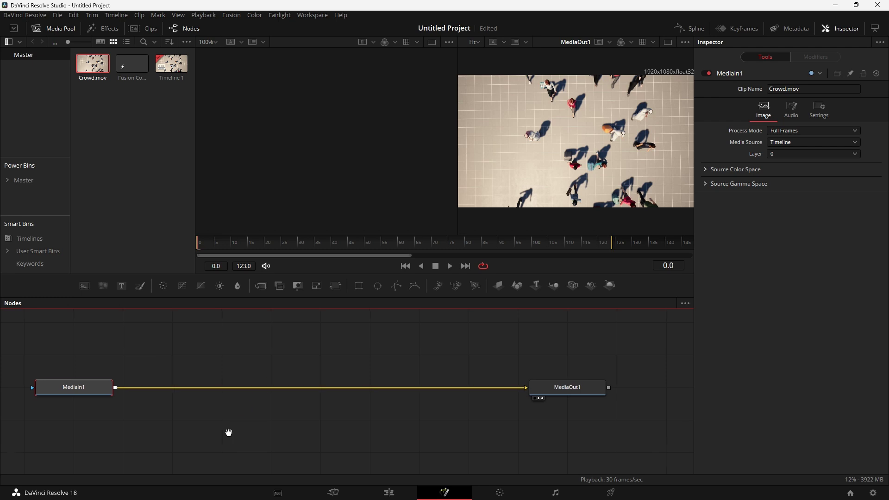
left_click_drag(132, 401, 190, 398)
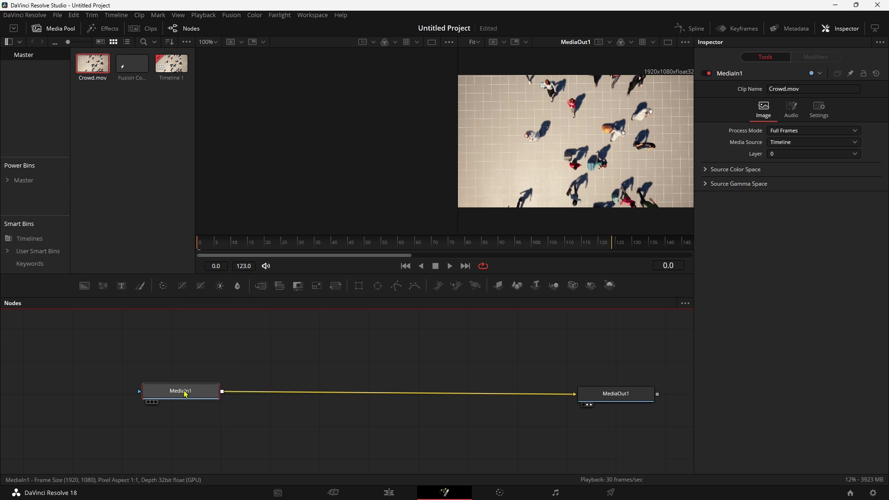
key("shift+space")
type("track")
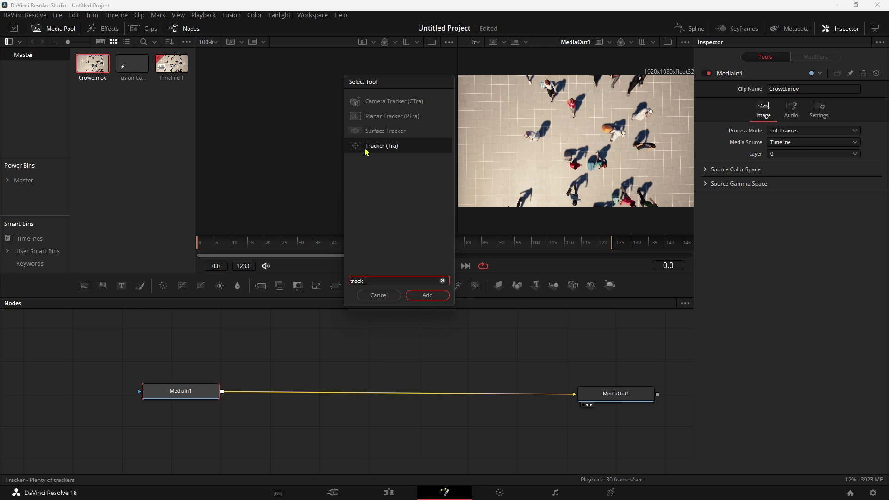
left_click(427, 295)
left_click_drag(273, 391, 348, 394)
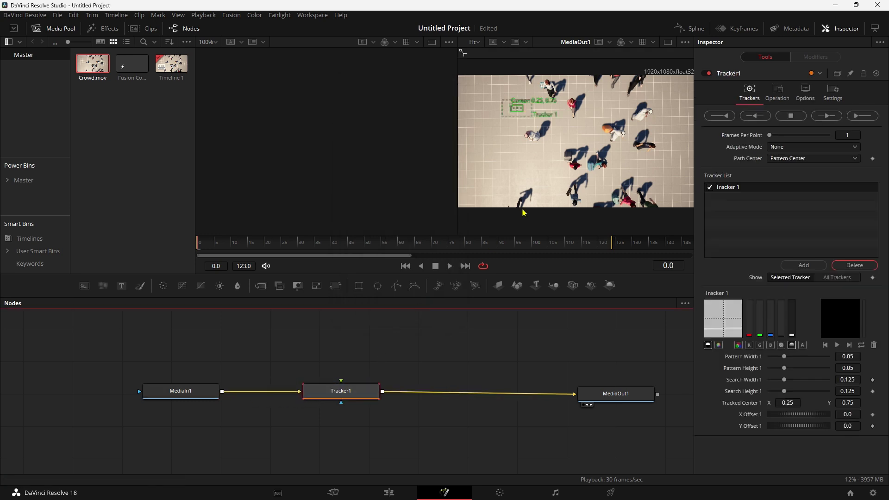
- Switch to a single enlarged viewer and place Tracker 1 on the woman in red
left_click(668, 42)
left_click_drag(404, 273, 404, 392)
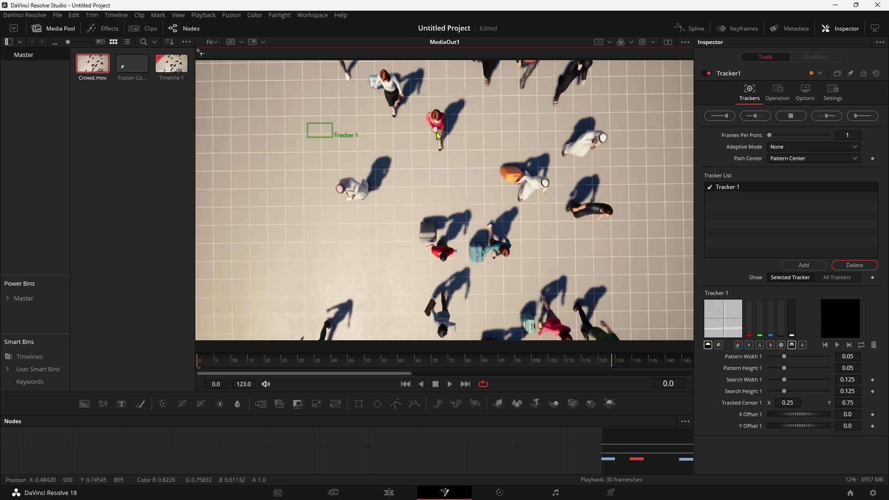
left_click_drag(309, 127, 424, 125)
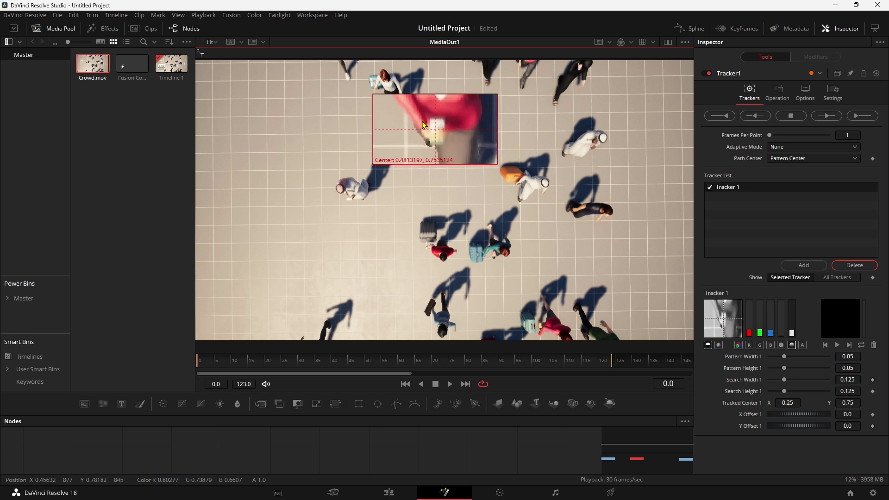
left_click_drag(425, 125, 424, 125)
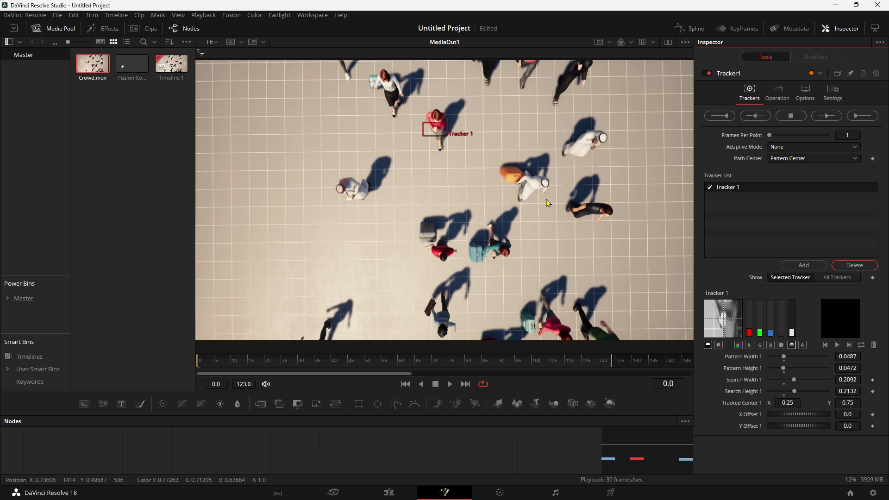
- Set the tracker's Adaptive Mode to Best match
mouse_move(376, 138)
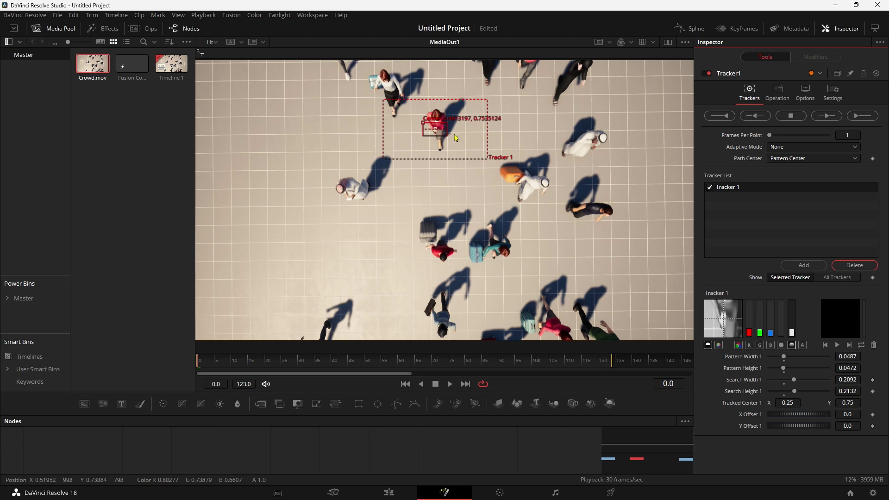
left_click(769, 147)
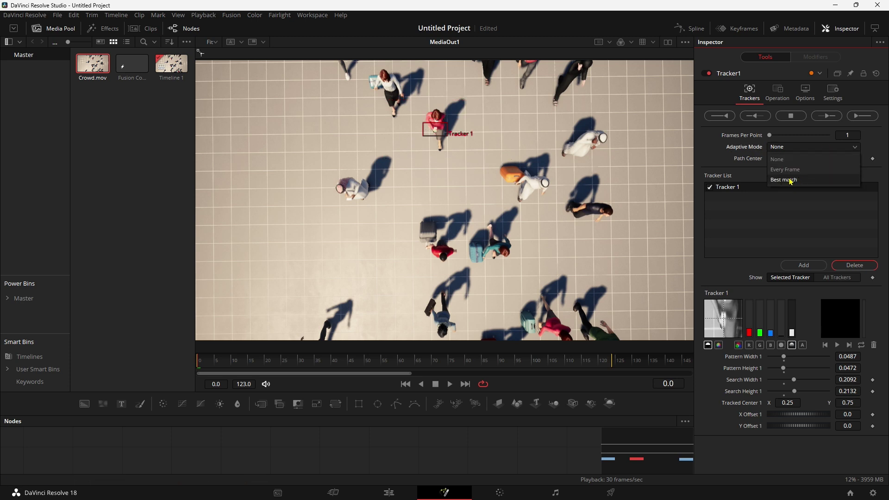
left_click(784, 180)
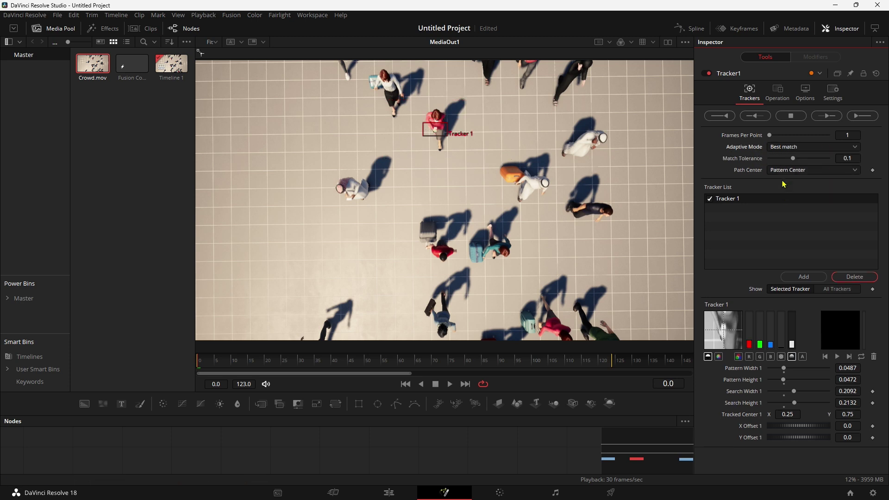
- Track the woman forward through the clip and play back to check the path
left_click(858, 116)
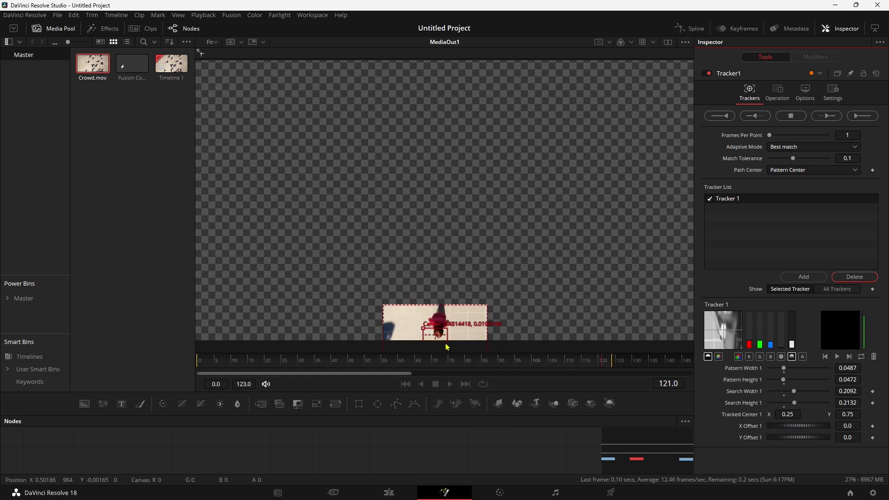
left_click(525, 280)
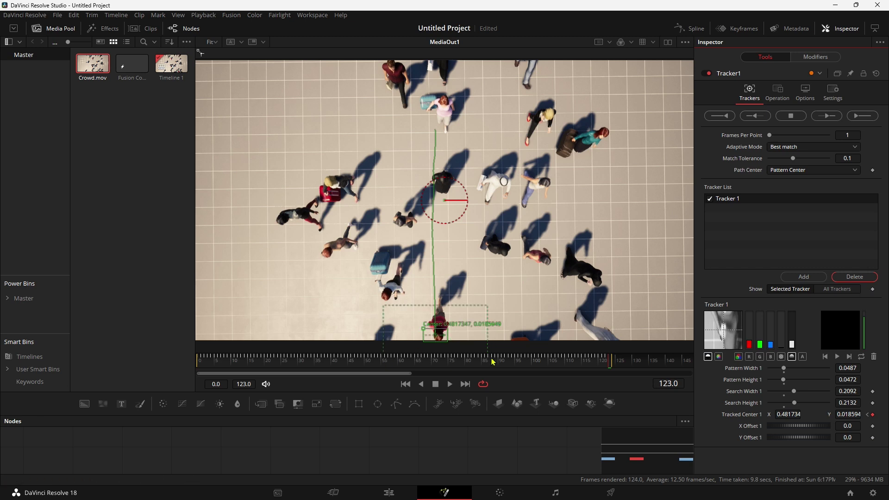
left_click_drag(575, 367, 189, 362)
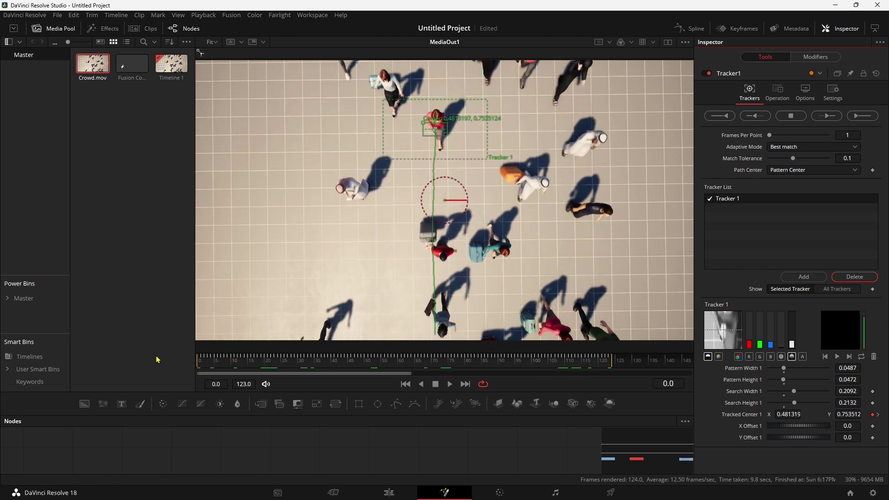
key("space")
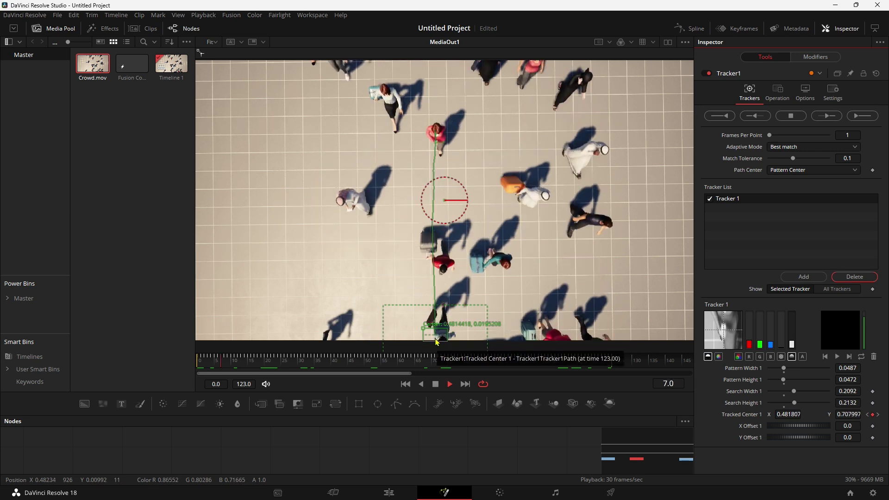
key("space")
- Enlarge the node graph and return the playhead to frame 0
left_click_drag(437, 416, 453, 267)
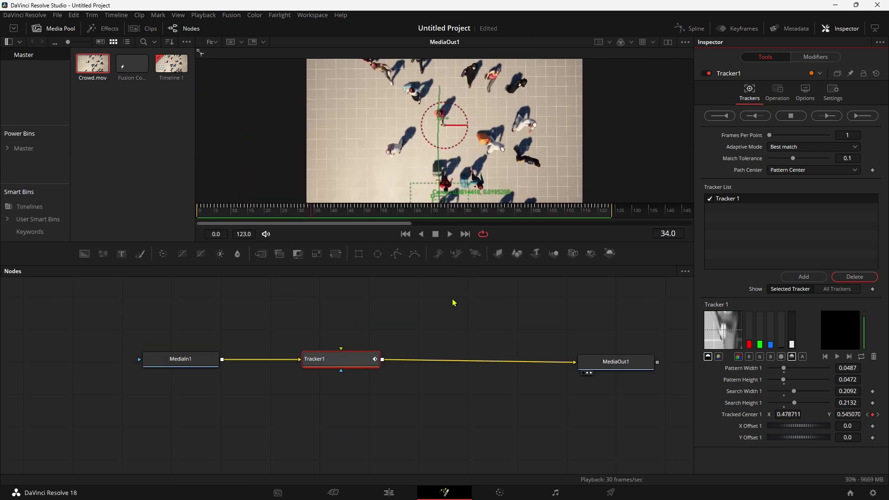
scroll(433, 367, "up", 3)
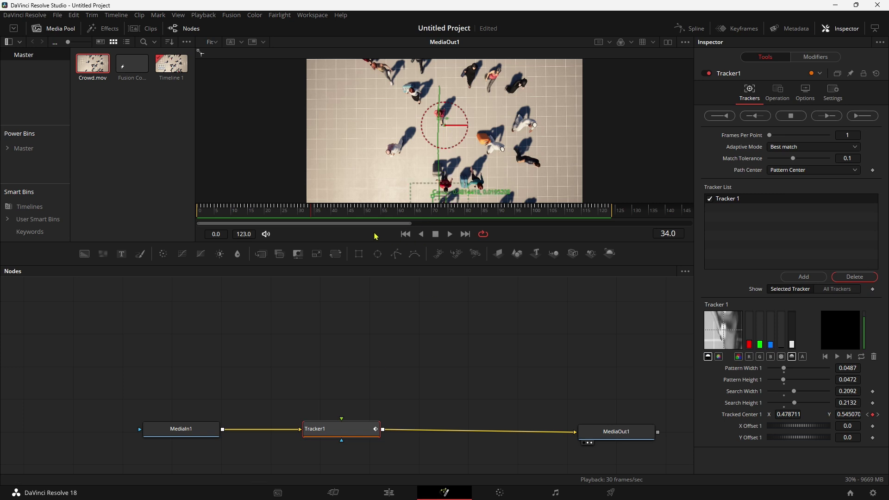
left_click_drag(309, 214, 131, 205)
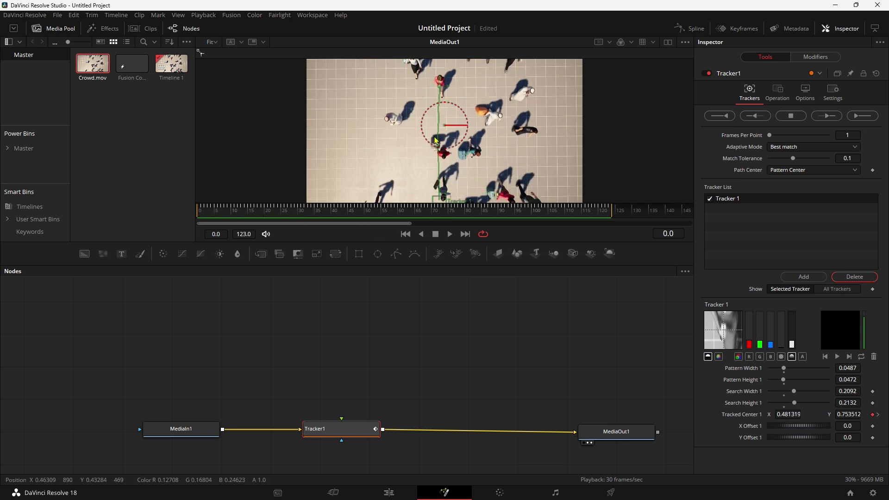
scroll(446, 157, "down", 1)
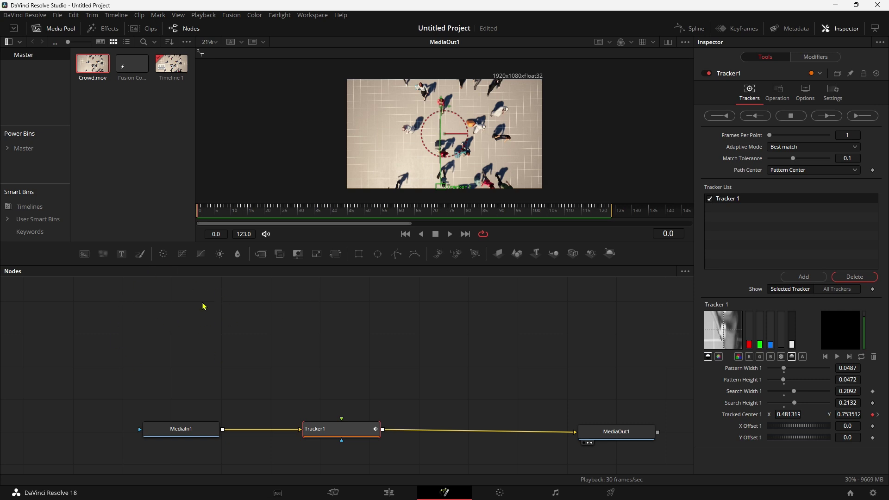
- Add a Text1 node and enter SIGNORA and IN ROSSO on two lines
left_click_drag(122, 254, 327, 333)
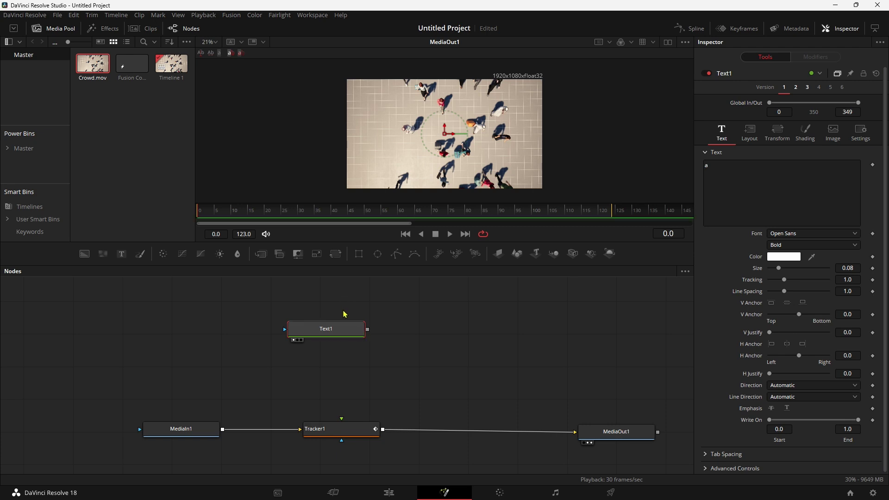
left_click(668, 42)
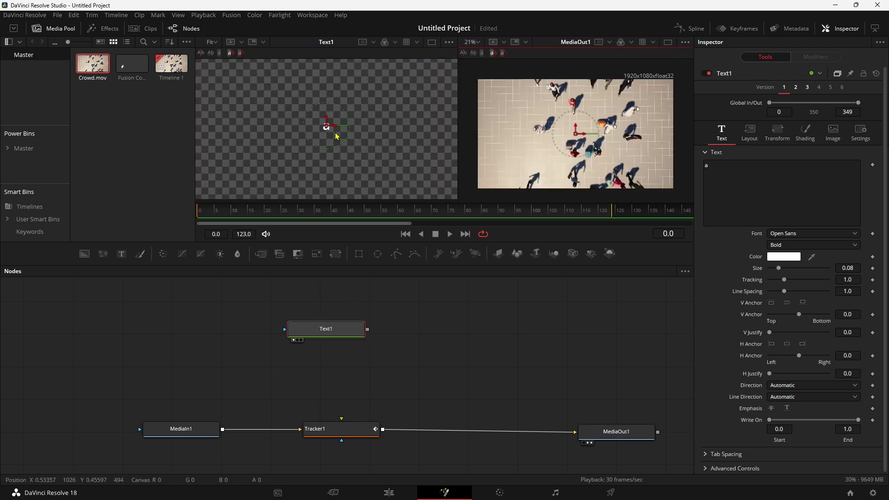
left_click_drag(720, 163, 692, 163)
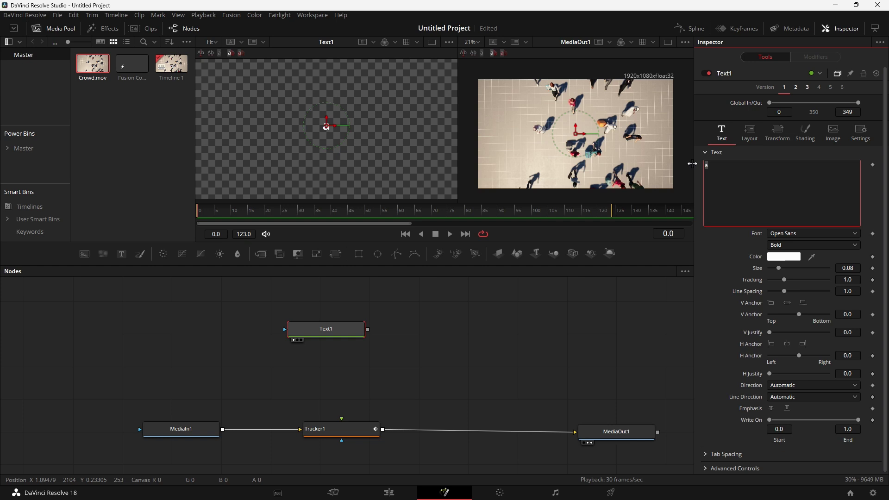
type("SIGNORA")
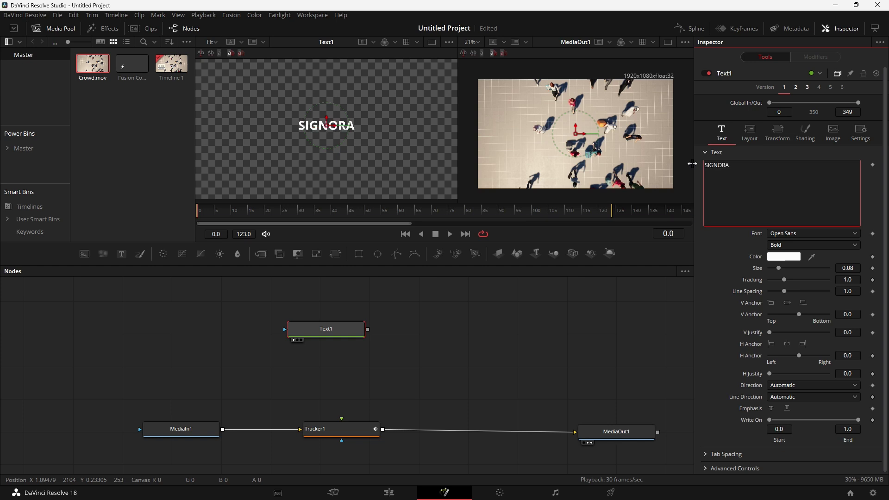
key("Return")
type("I")
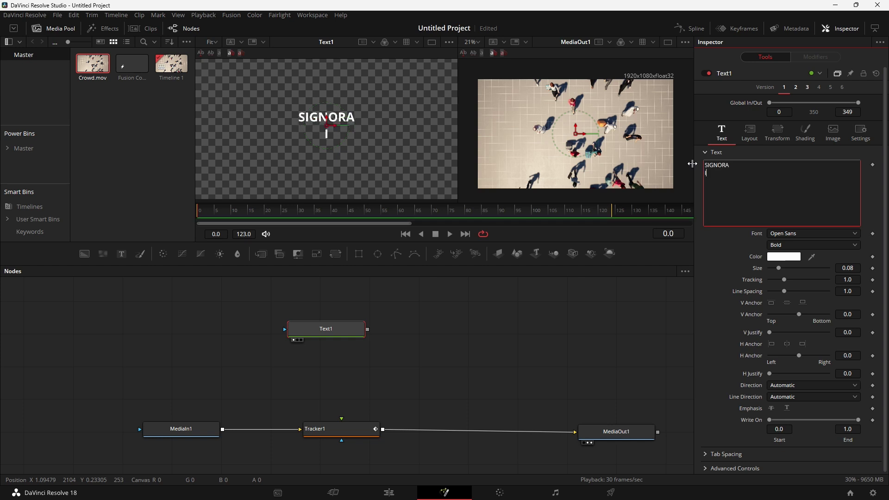
type("N R")
type("OSSO")
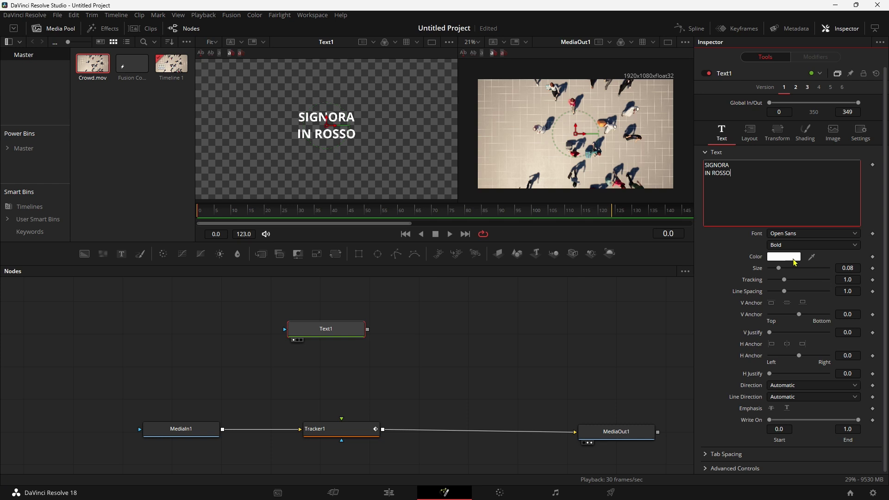
- Make the title text red
left_click(787, 259)
left_click(533, 183)
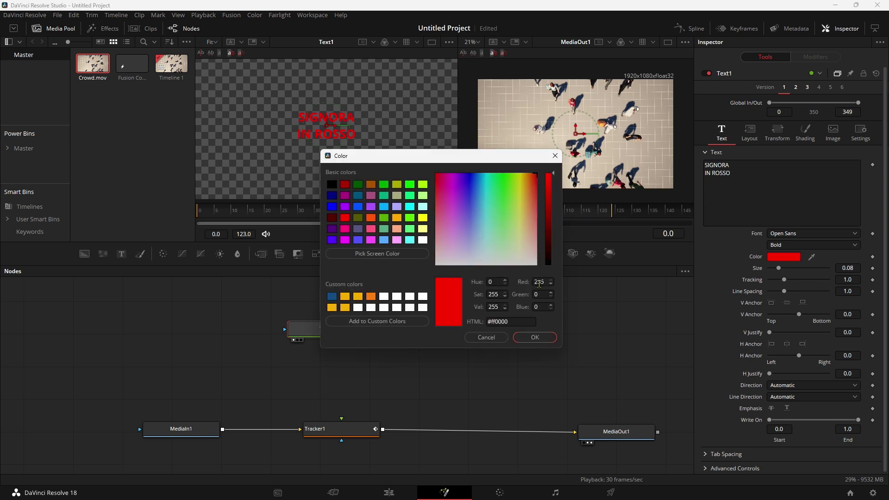
left_click(535, 337)
- Enable a black Red Outline at thickness 0.1 and connect Text1 into Tracker1
left_click(811, 142)
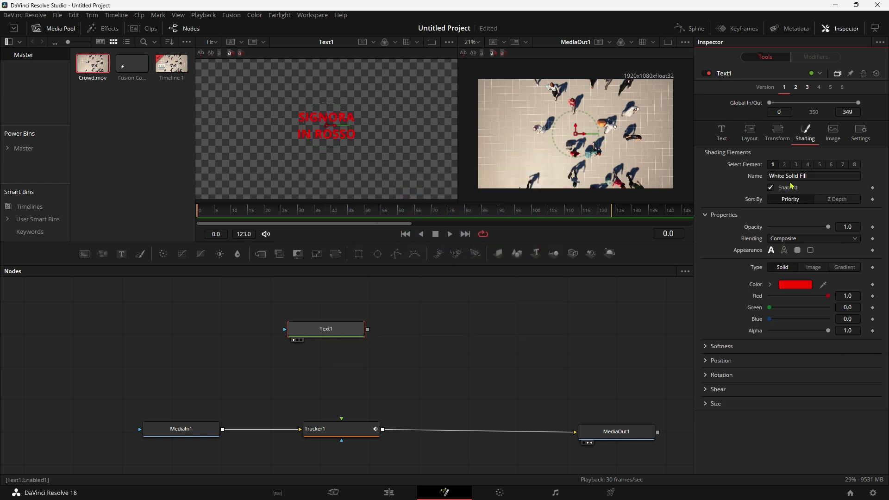
left_click(784, 164)
left_click(772, 187)
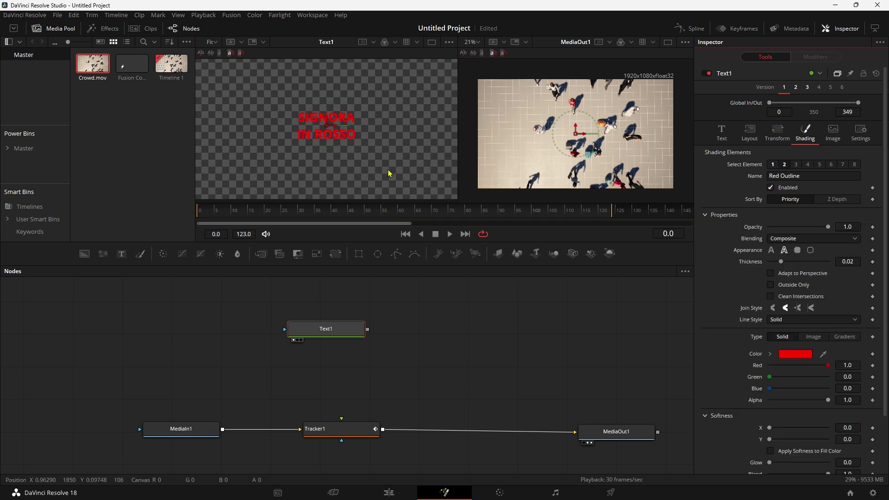
left_click_drag(827, 367, 724, 366)
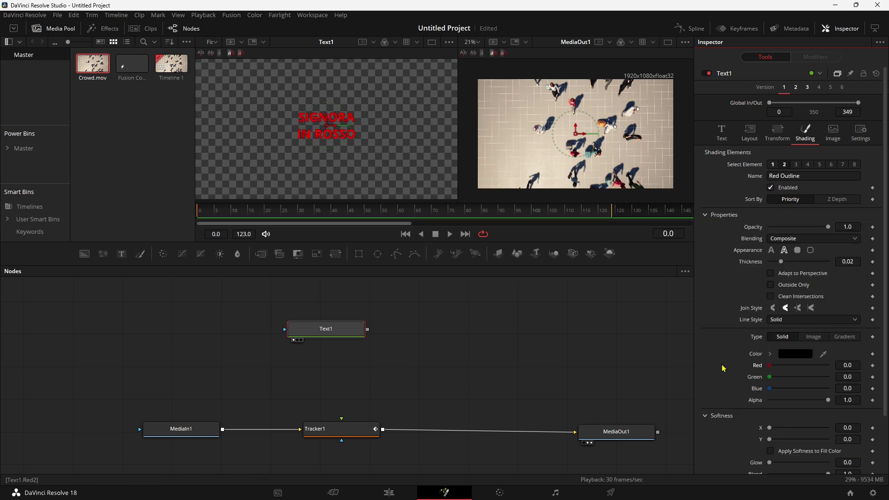
left_click_drag(794, 263, 846, 264)
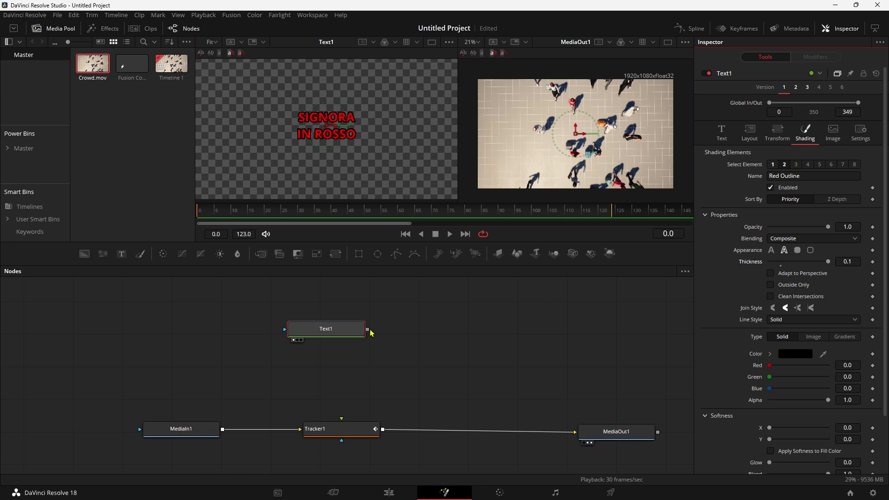
left_click_drag(367, 330, 347, 436)
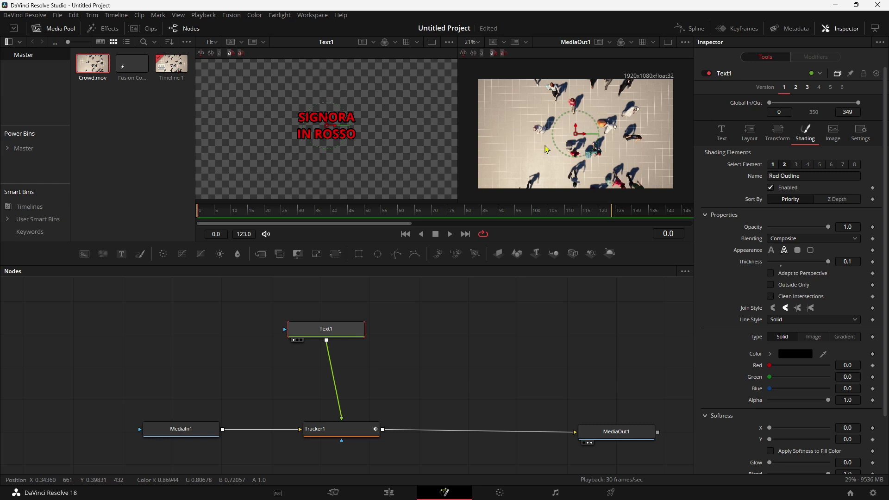
- Set Tracker1's Operation to Match Move, then reselect Text1
left_click(320, 436)
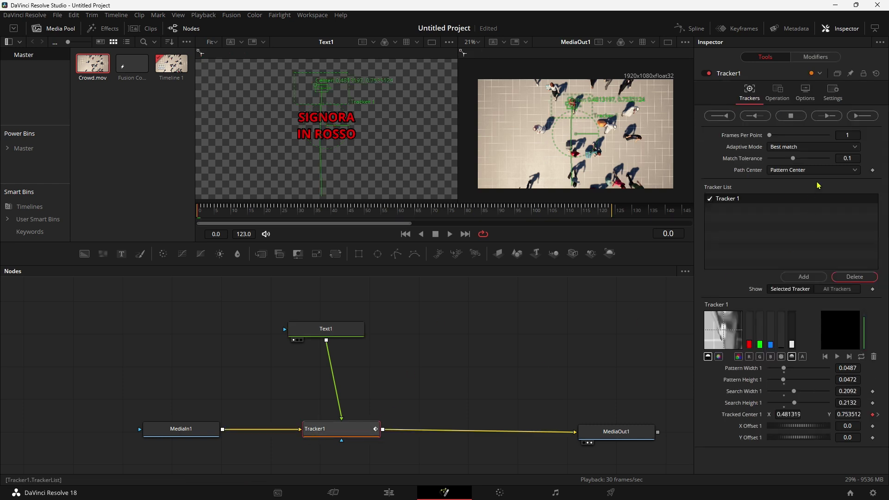
left_click(779, 98)
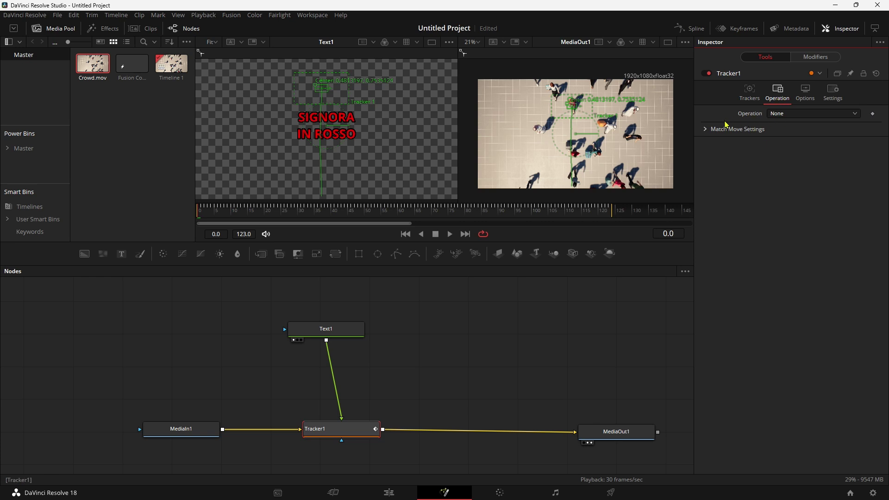
left_click(808, 116)
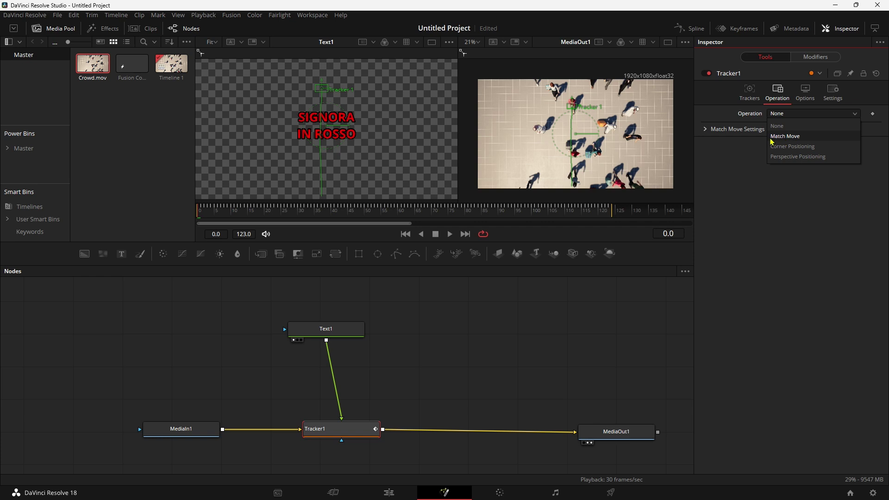
left_click(787, 136)
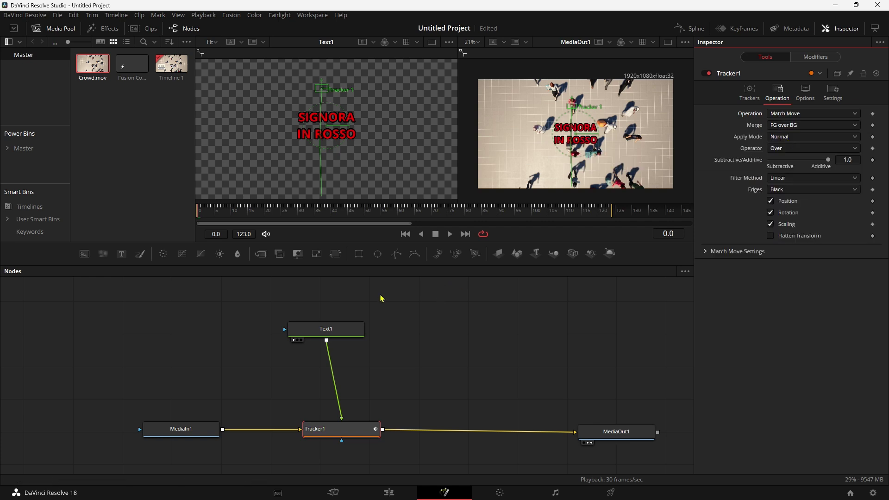
left_click(337, 331)
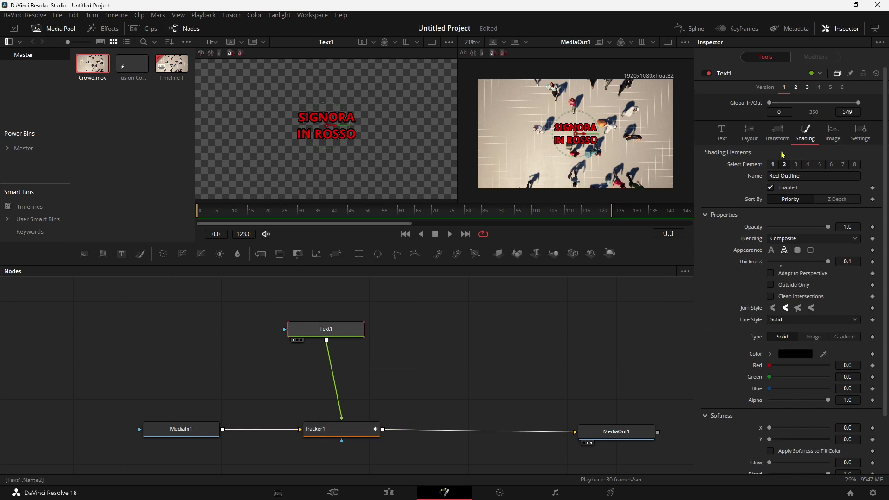
- Shrink Text1's size to 0.0469 and zoom in on the output viewer
left_click(721, 132)
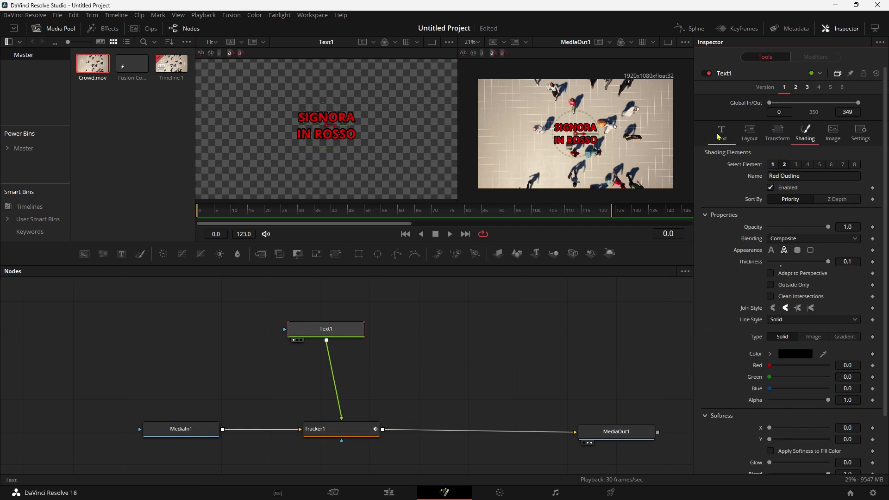
left_click_drag(852, 269, 834, 268)
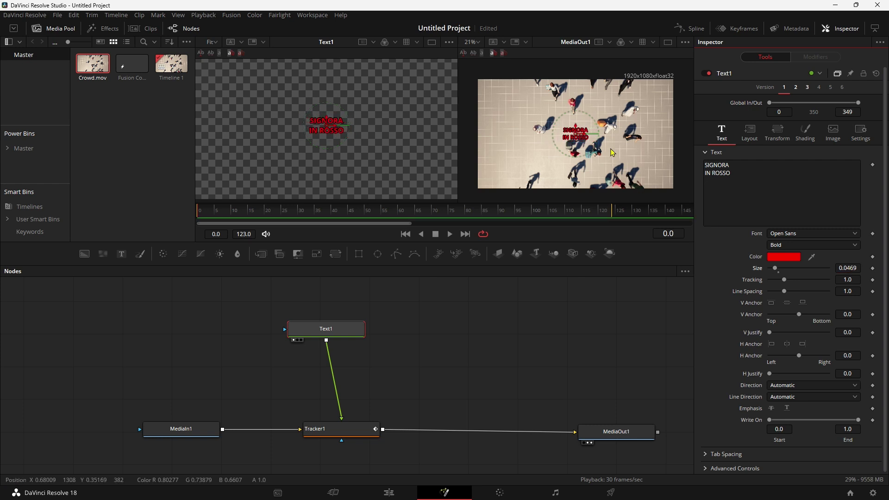
scroll(598, 162, "up", 2)
scroll(597, 162, "up", 3)
scroll(598, 163, "up", 3)
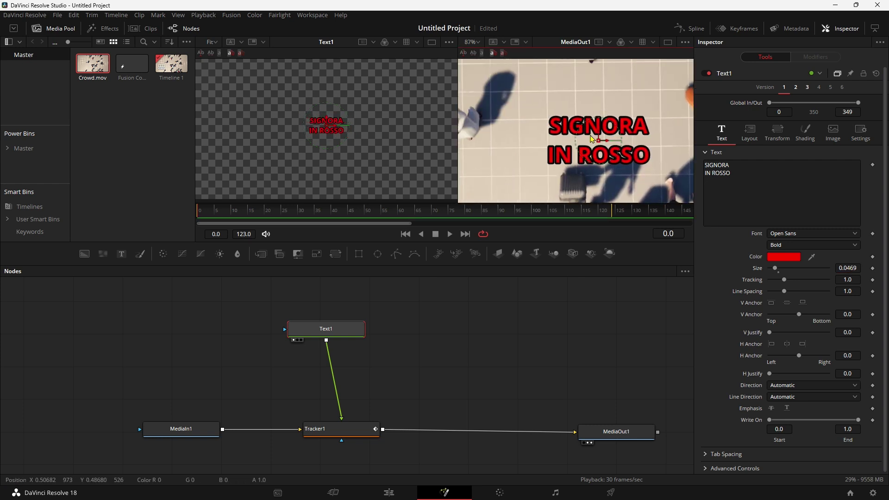
left_click(778, 133)
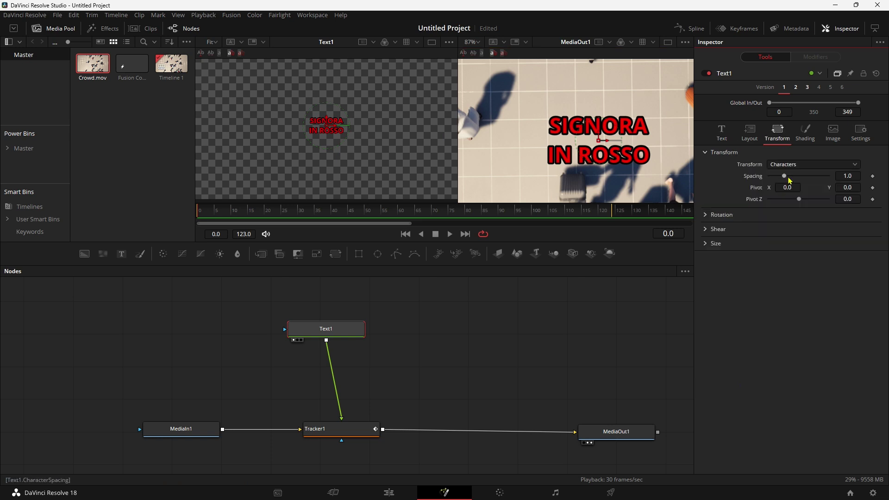
left_click(750, 132)
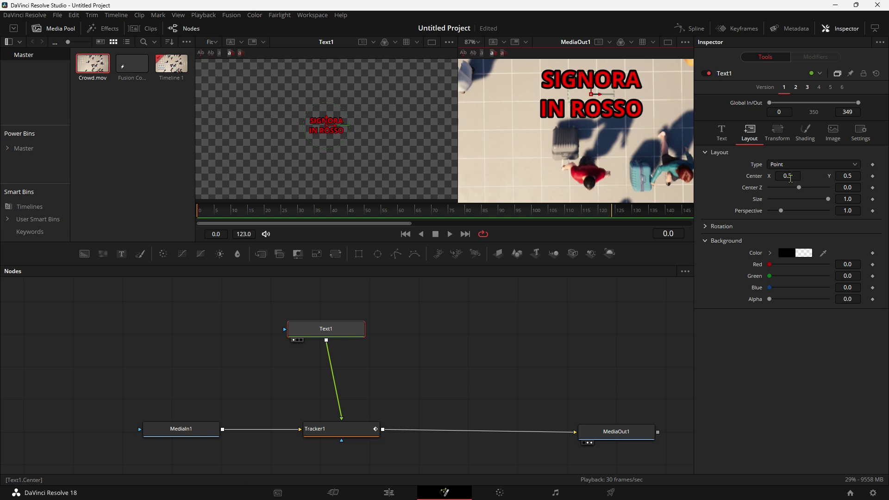
- Move the title's Center to X 0.401, Y 0.75
left_click_drag(796, 176, 728, 177)
scroll(612, 156, "down", 5)
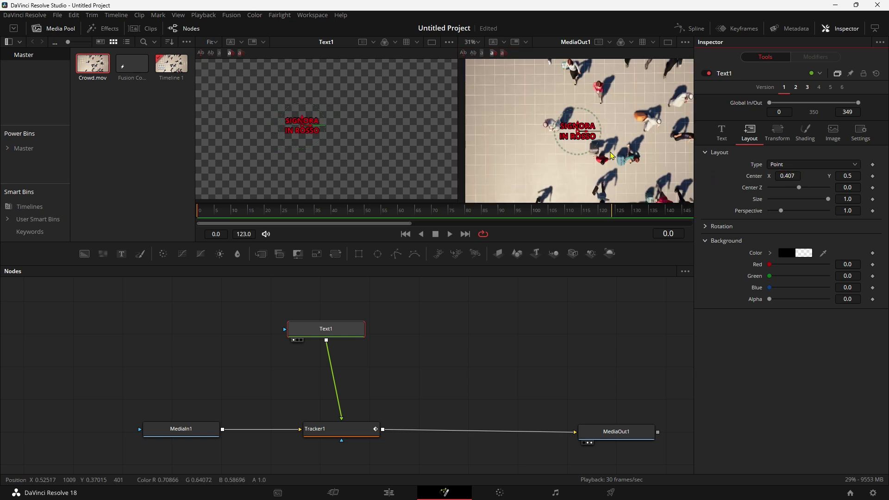
scroll(598, 118, "up", 2)
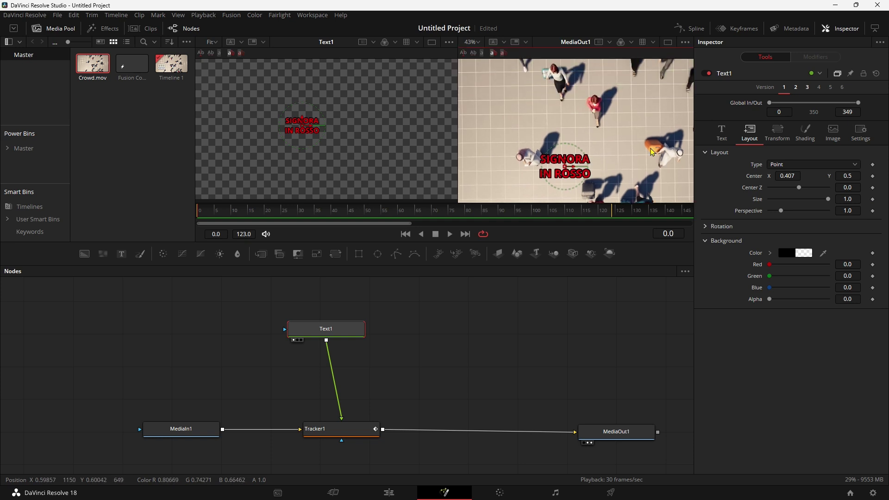
left_click_drag(843, 178, 880, 177)
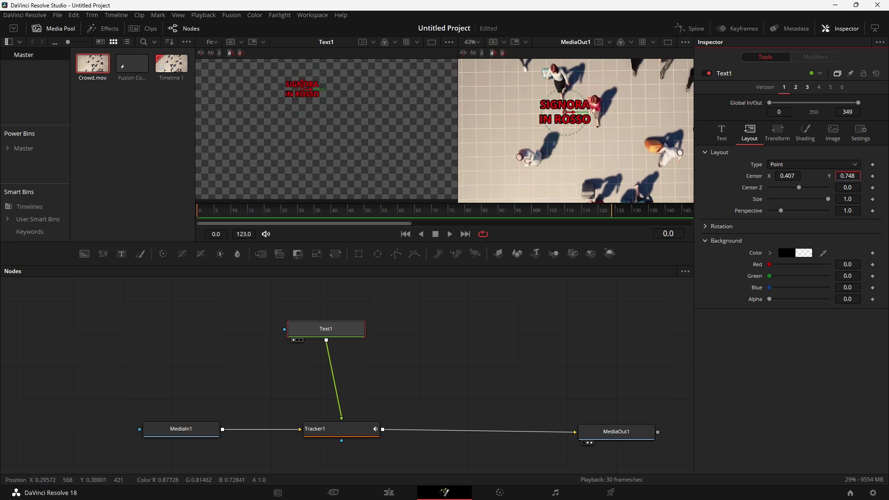
left_click_drag(790, 176, 782, 176)
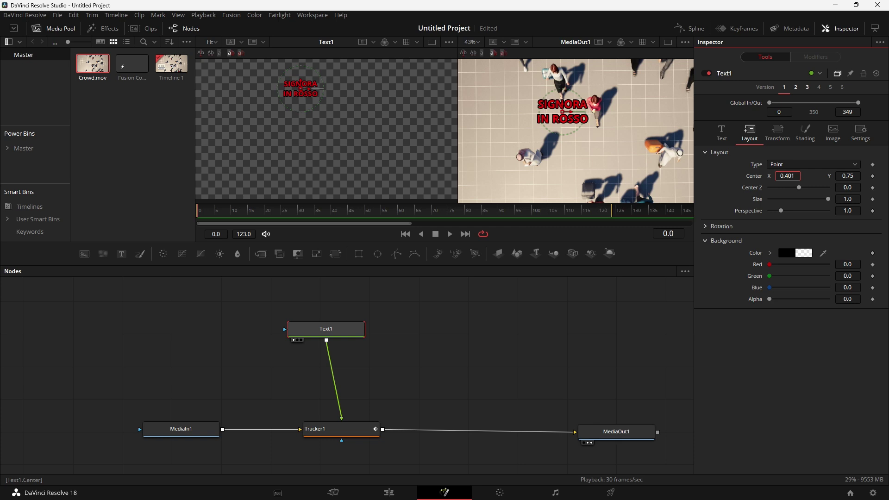
- Reduce the text size to 0.038, nudge it right, and switch to single viewer
left_click(721, 132)
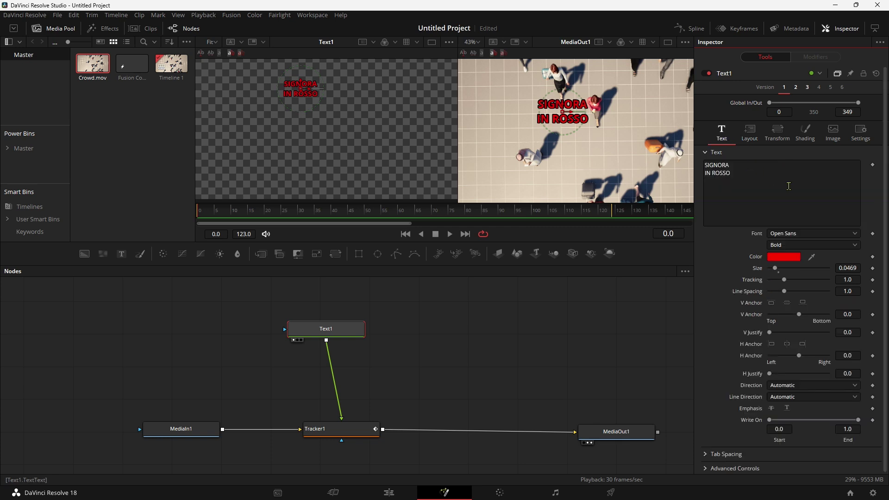
left_click_drag(848, 267, 829, 268)
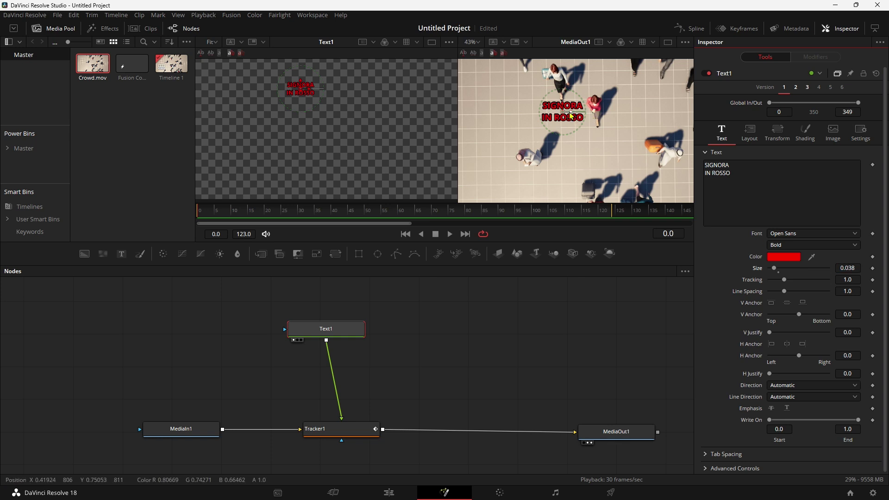
left_click_drag(571, 119, 578, 119)
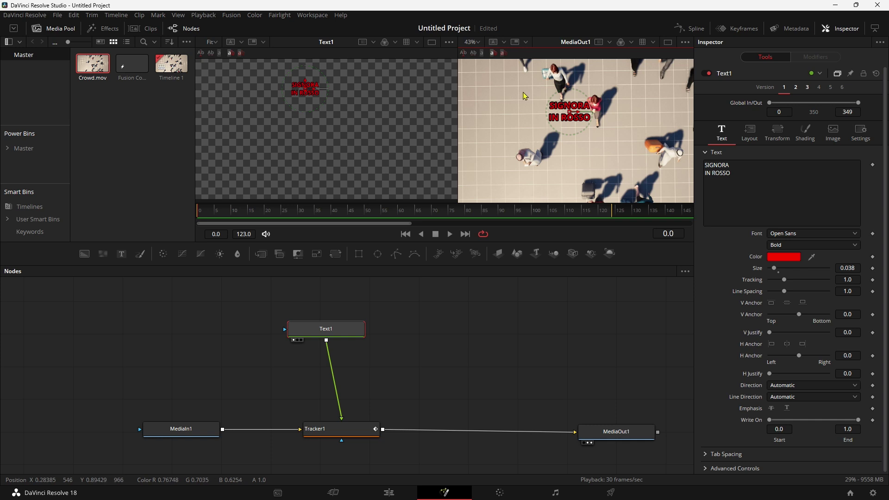
left_click(667, 45)
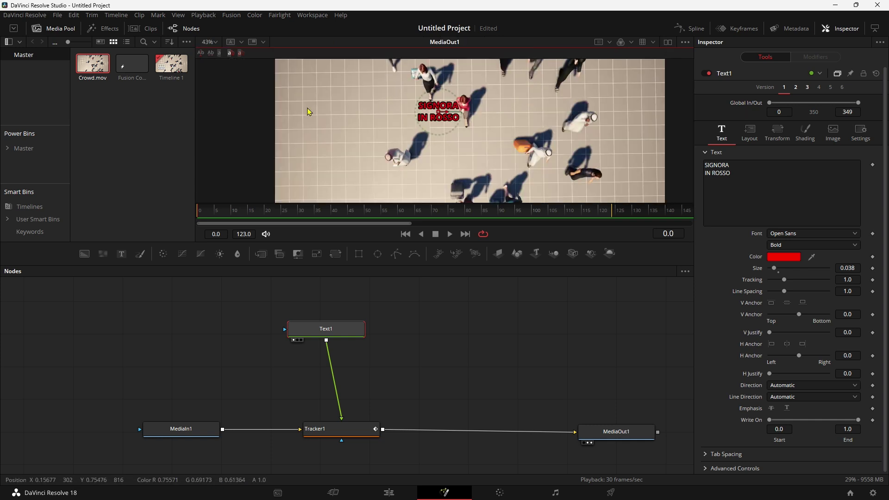
- Fit and enlarge the viewer, play the tracked label through, then go to the Edit page
left_click(216, 42)
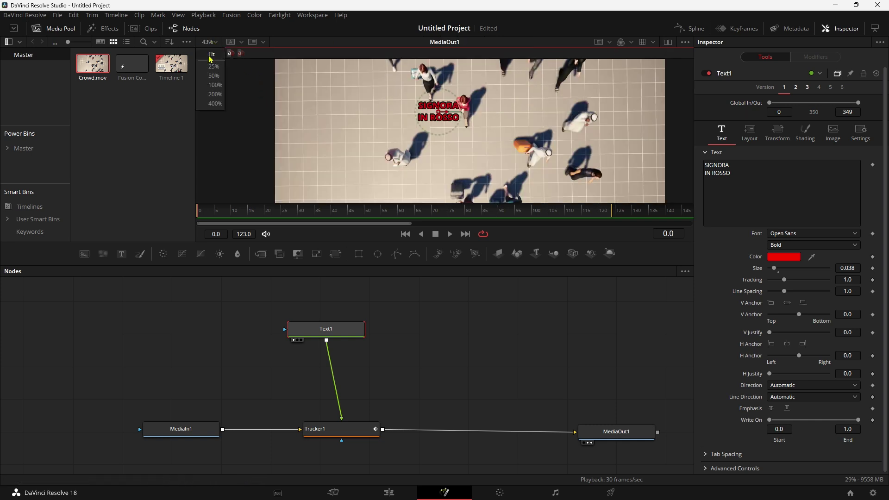
left_click(211, 55)
left_click_drag(438, 253, 435, 347)
left_click(451, 328)
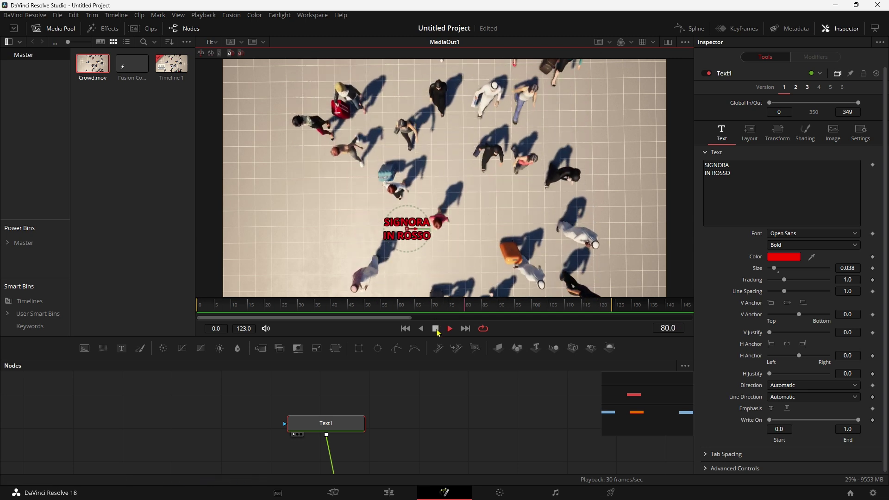
left_click(437, 330)
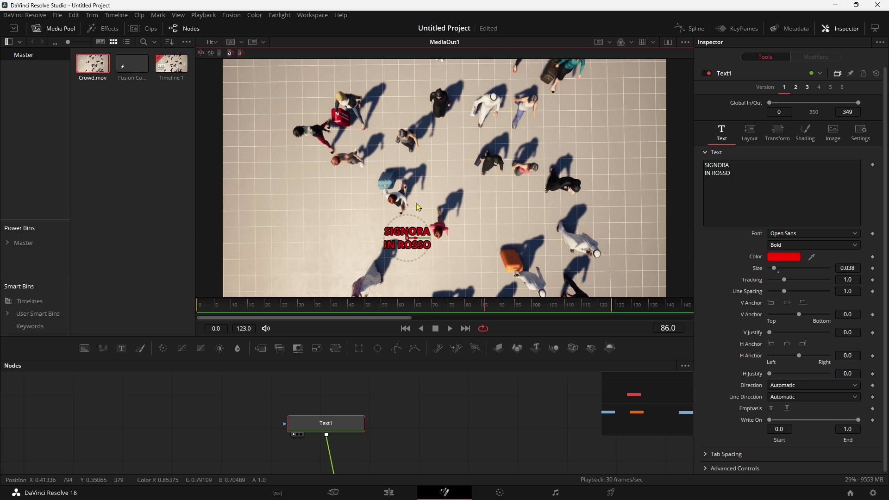
key("shift+4")
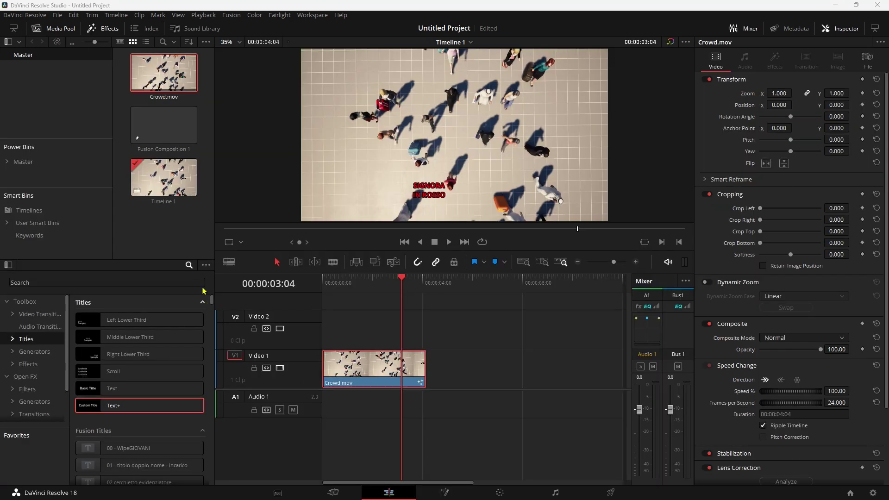
- Place a second Crowd.mov on V1 after the first clip and trim it to 00:00:04:08
left_click_drag(164, 72, 490, 378)
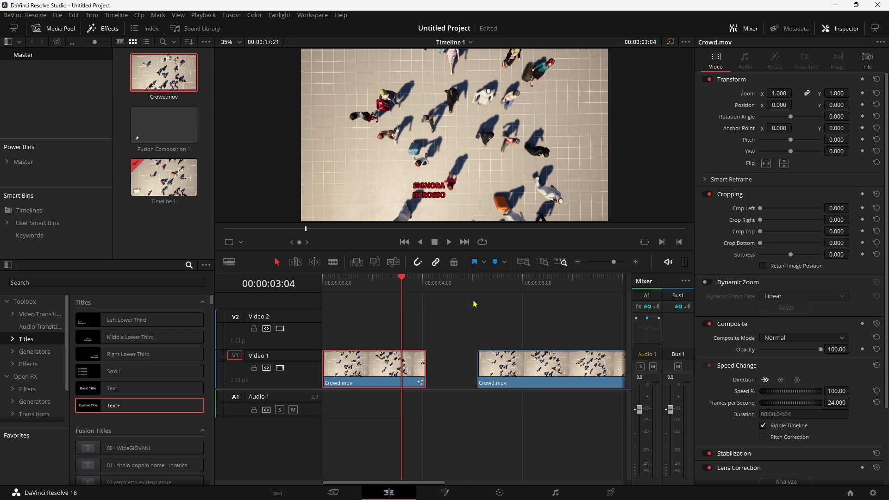
left_click(479, 294)
key("space")
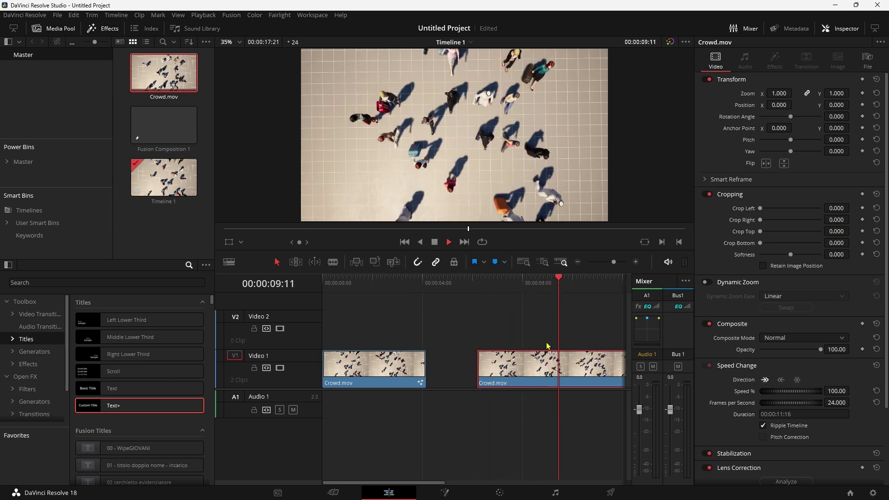
key("space")
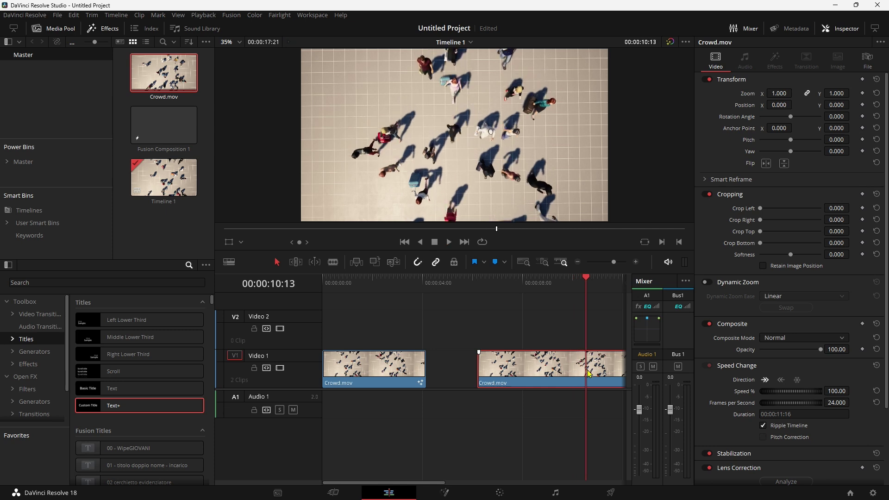
key("shift+]")
scroll(445, 413, "right", 3)
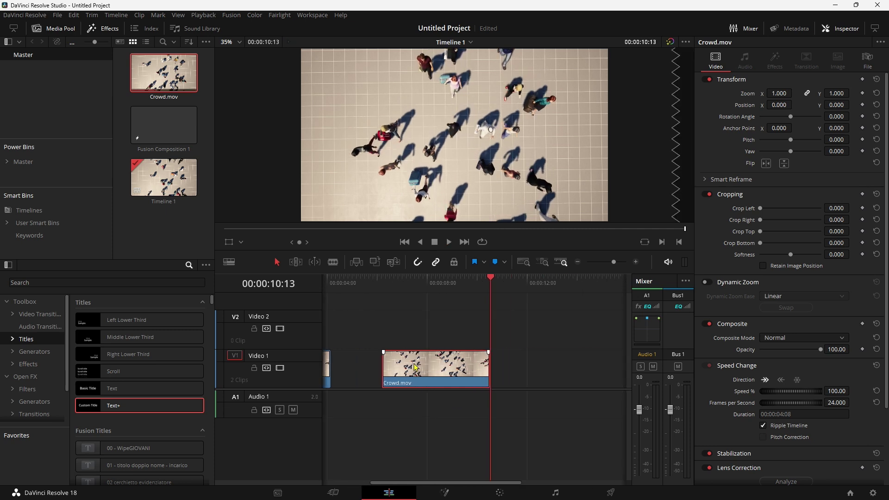
- Add a Text+ title on V2 and trim it to end with the second Crowd.mov clip
left_click_drag(104, 405, 392, 330)
left_click(384, 285)
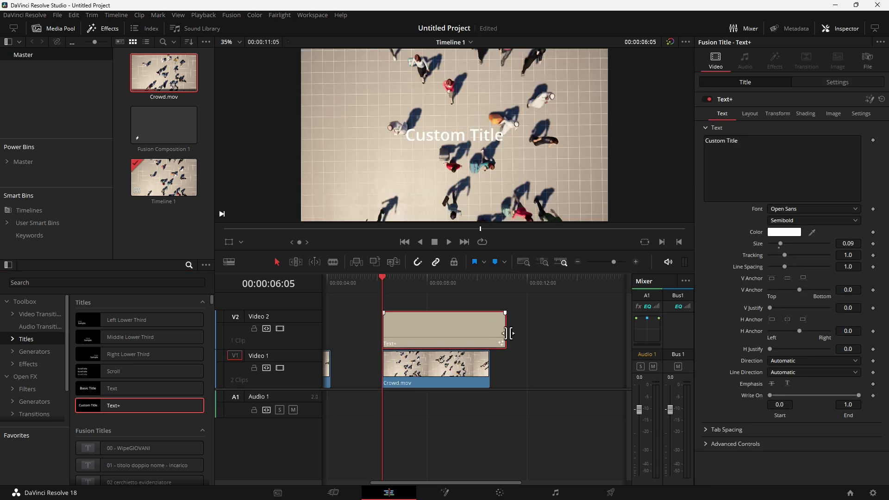
left_click_drag(507, 333, 490, 333)
- Change the title text from Custom Title to RED and colour it pure red #ff0000
left_click(434, 334)
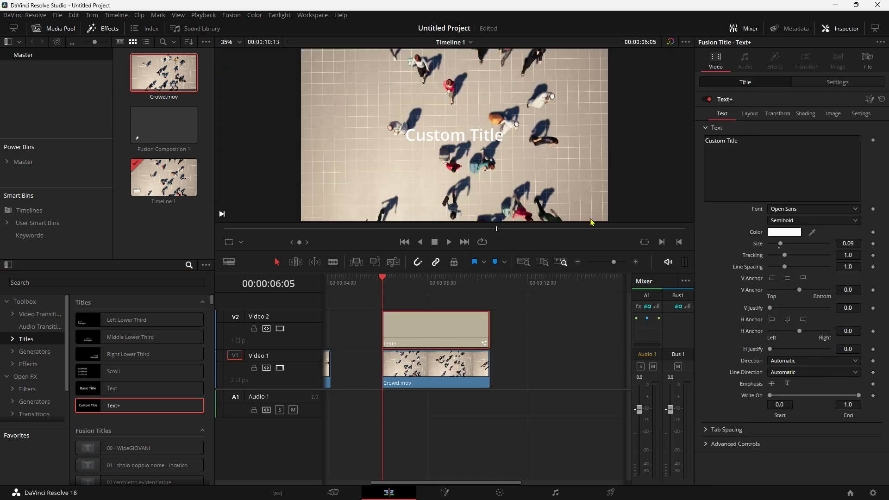
left_click(727, 154)
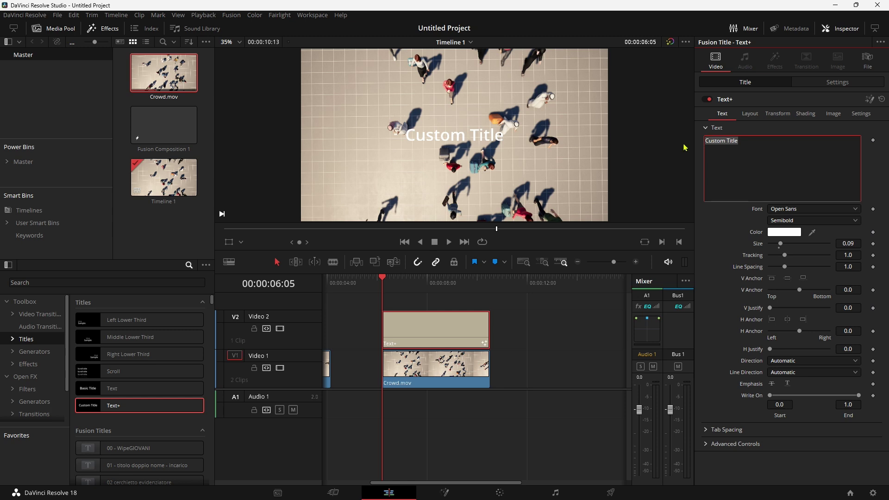
type("RED")
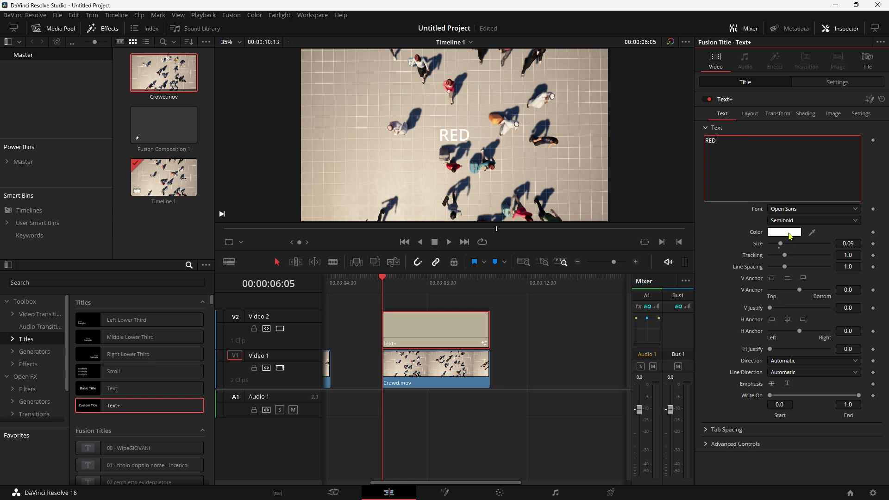
left_click(791, 236)
left_click(536, 176)
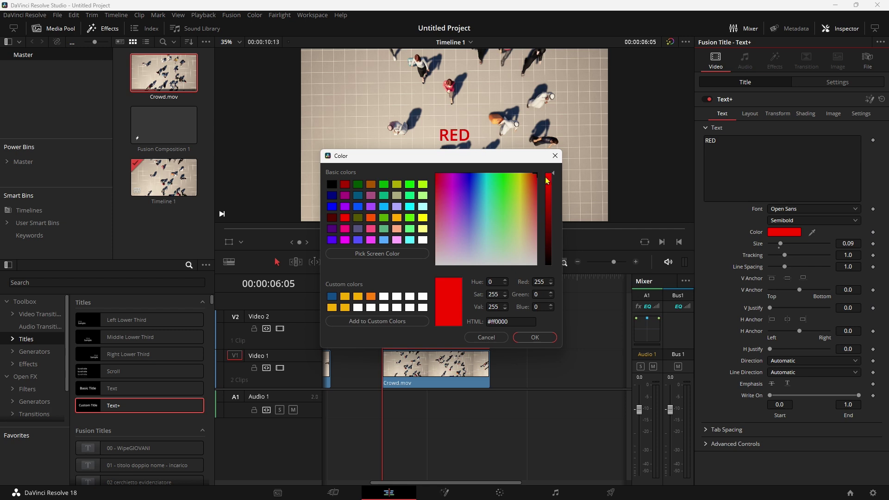
- Enable the title's Red Outline shading element, making it black with thickness 0.052
left_click(535, 337)
left_click(807, 114)
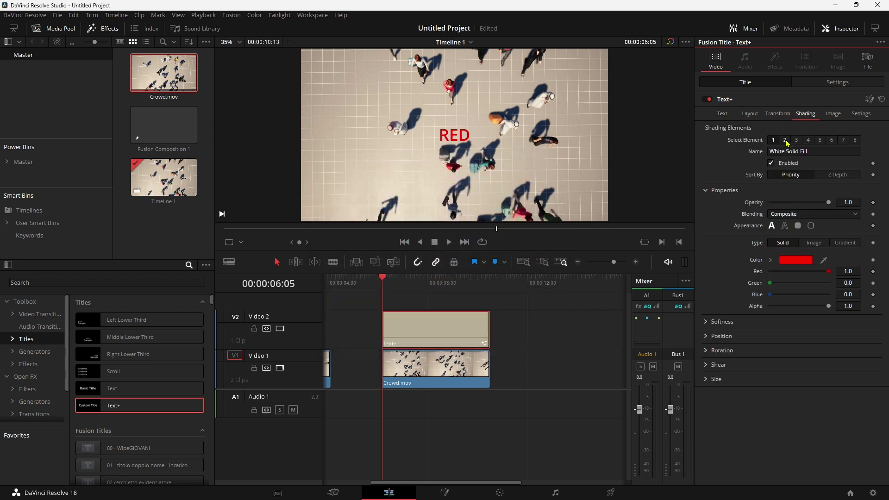
left_click(785, 140)
left_click(771, 163)
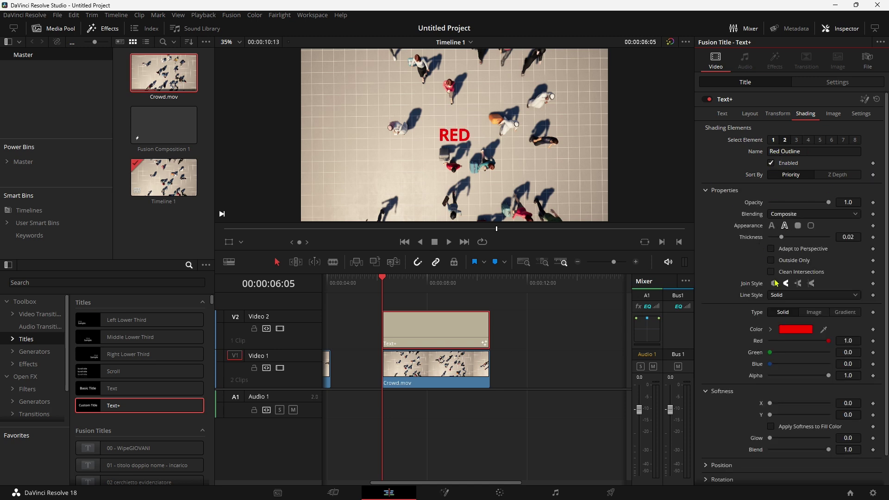
left_click_drag(829, 340, 726, 344)
left_click_drag(782, 237, 803, 240)
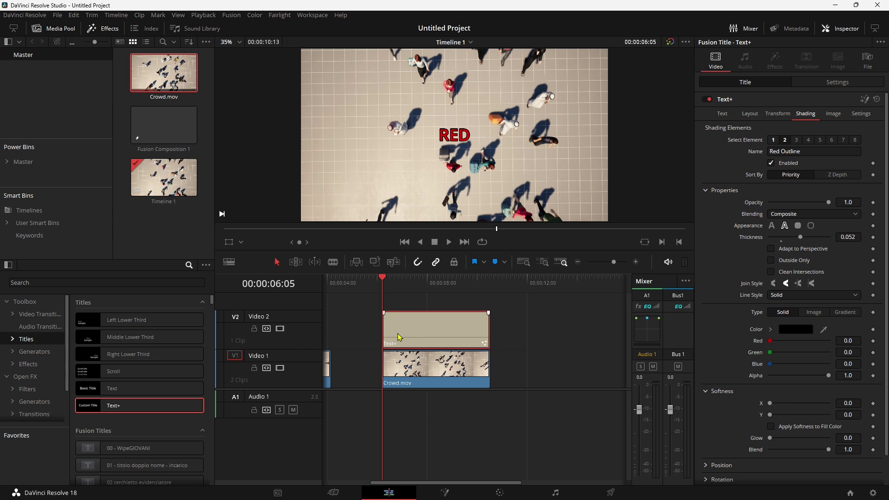
- Move the RED title's centre toward the upper left of the frame
left_click(721, 114)
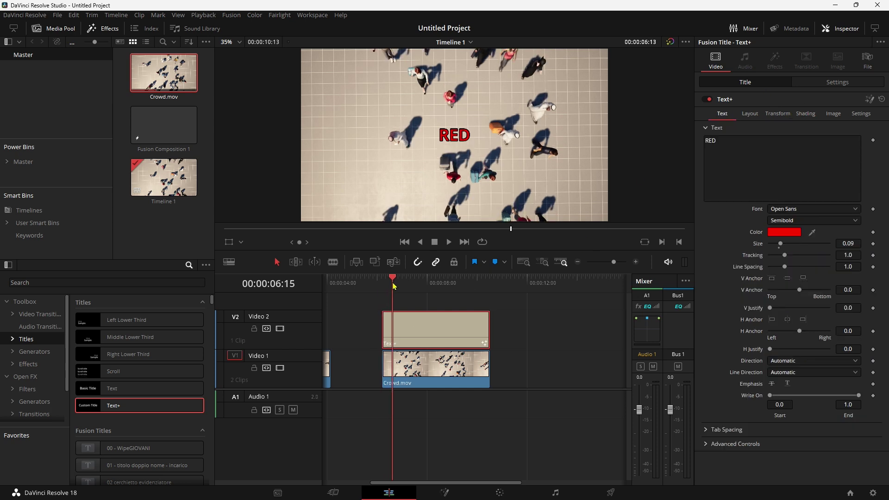
left_click_drag(384, 286, 382, 286)
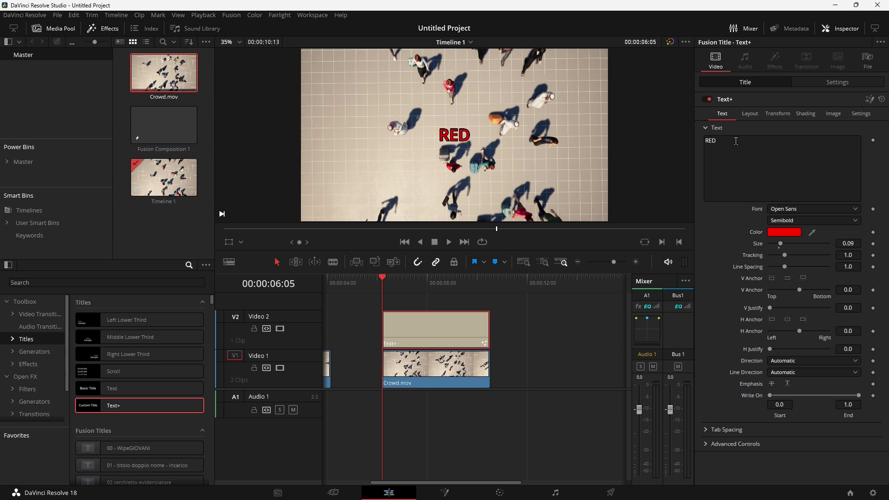
left_click(779, 114)
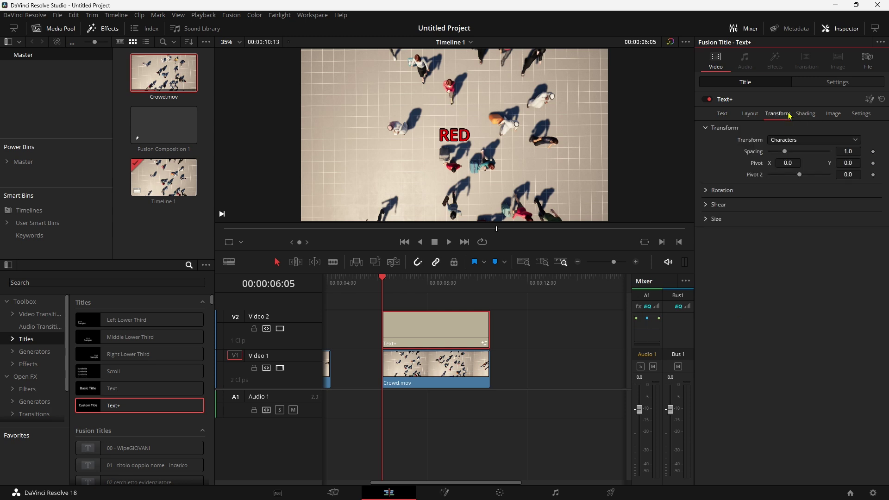
left_click(750, 114)
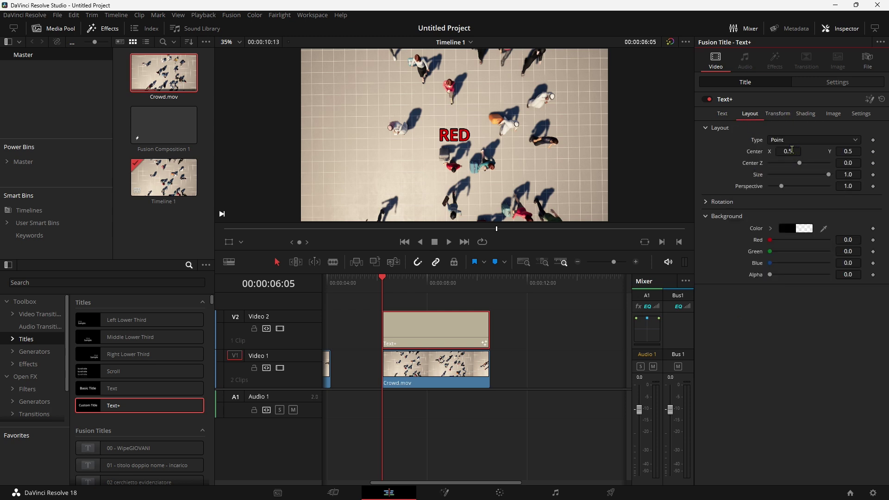
left_click_drag(792, 150, 779, 150)
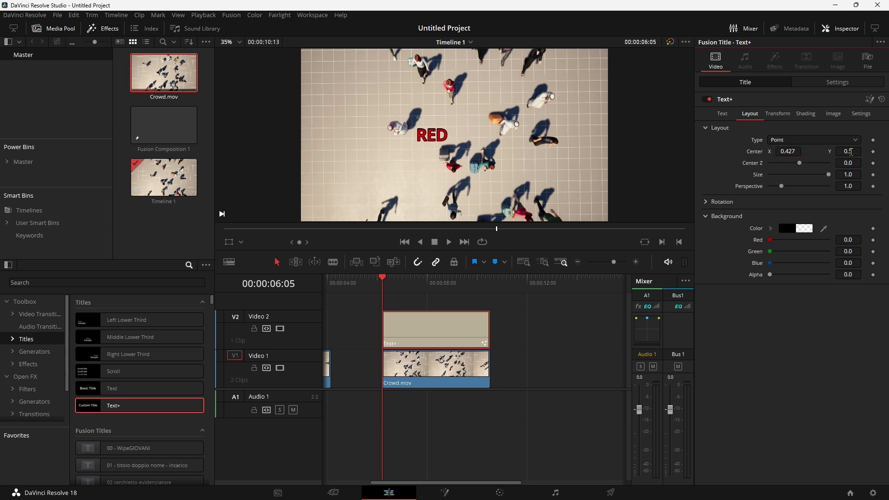
mouse_move(851, 151)
left_mouse_down()
mouse_move(866, 151)
mouse_move(695, 157)
left_mouse_up()
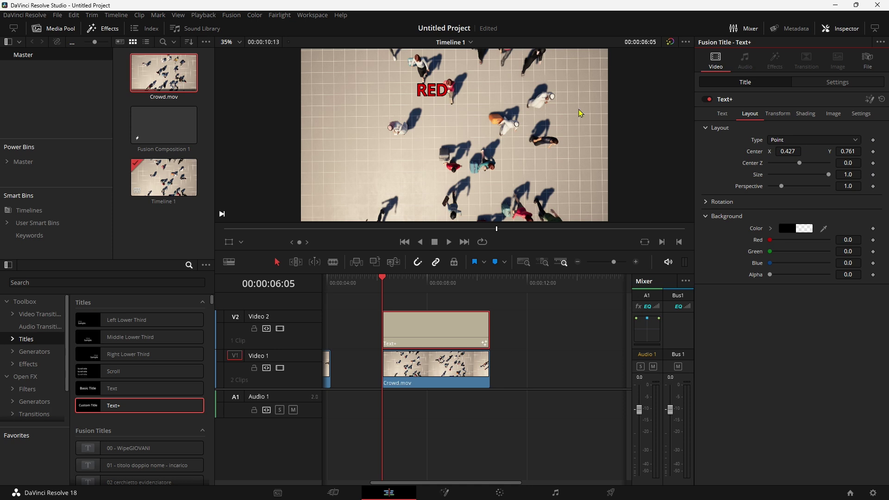
left_click_drag(796, 144, 755, 137)
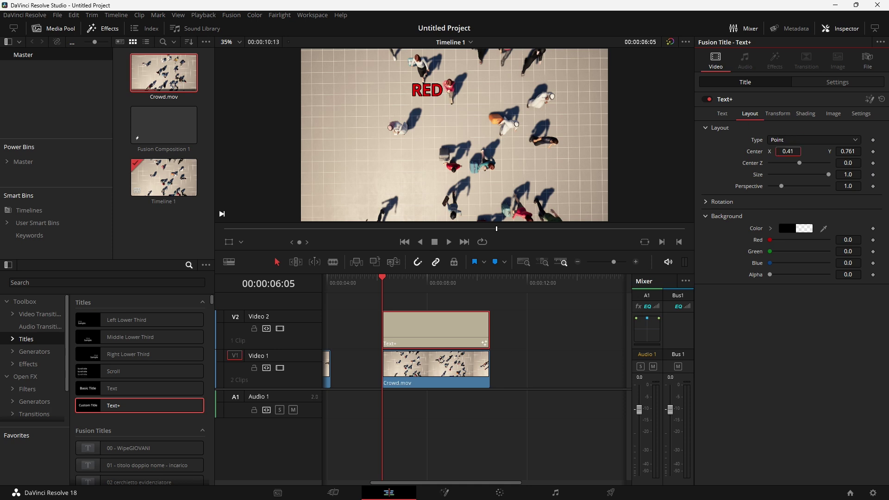
- Shrink the RED title to size 0.0675 and centre it at X 0.423, Y 0.761
left_click(721, 115)
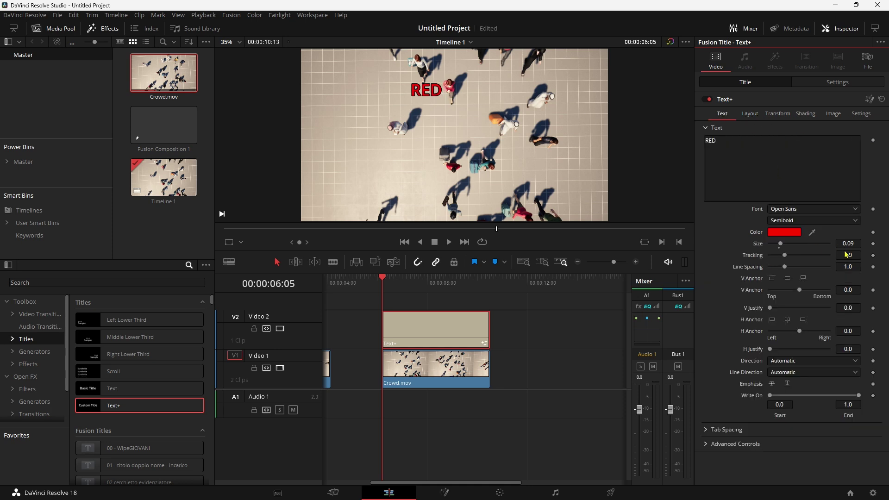
left_click_drag(847, 244, 661, 151)
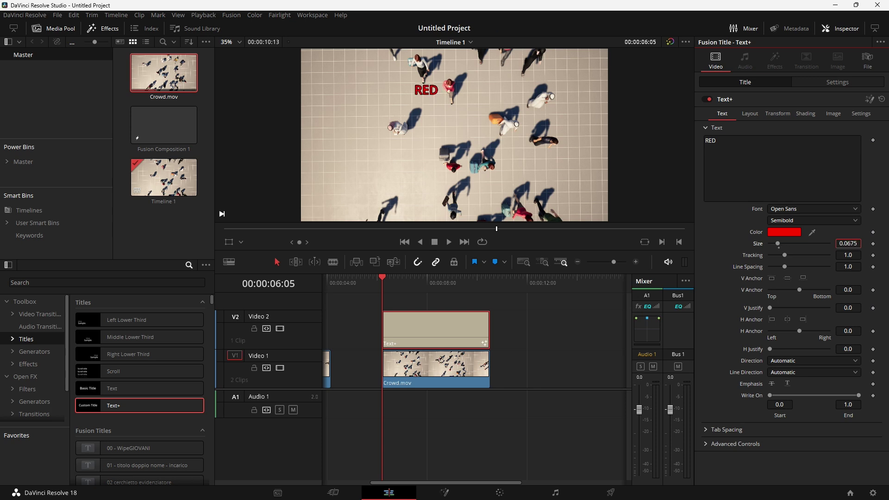
left_click(750, 114)
left_click_drag(779, 152, 782, 154)
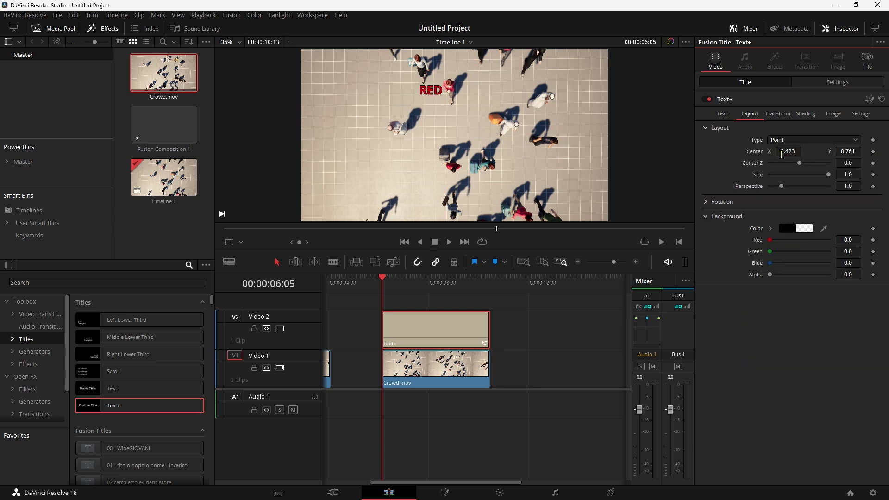
right_click(427, 331)
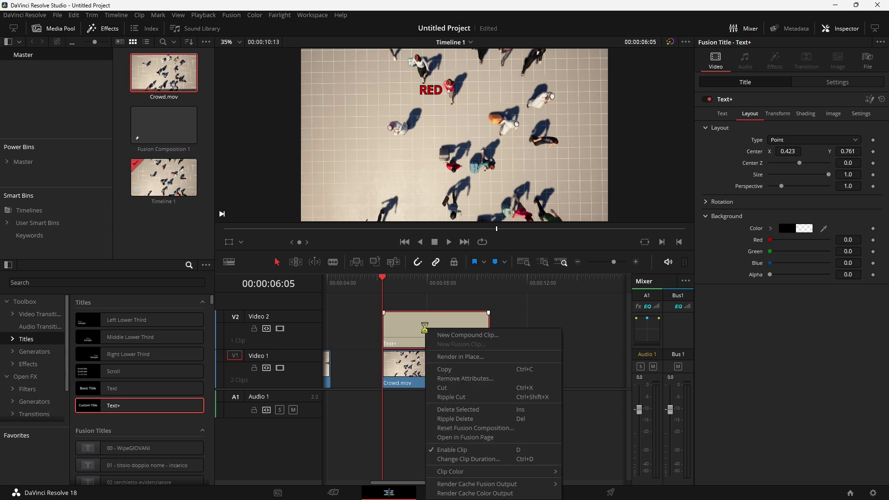
left_click(464, 338)
left_click(508, 272)
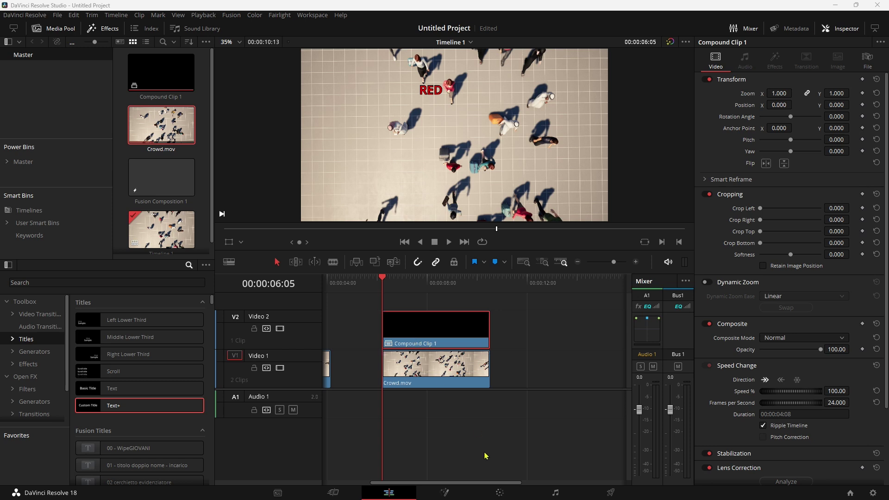
- On the Color page, make clip 02, the V1 crowd footage, the current clip
left_click(501, 494)
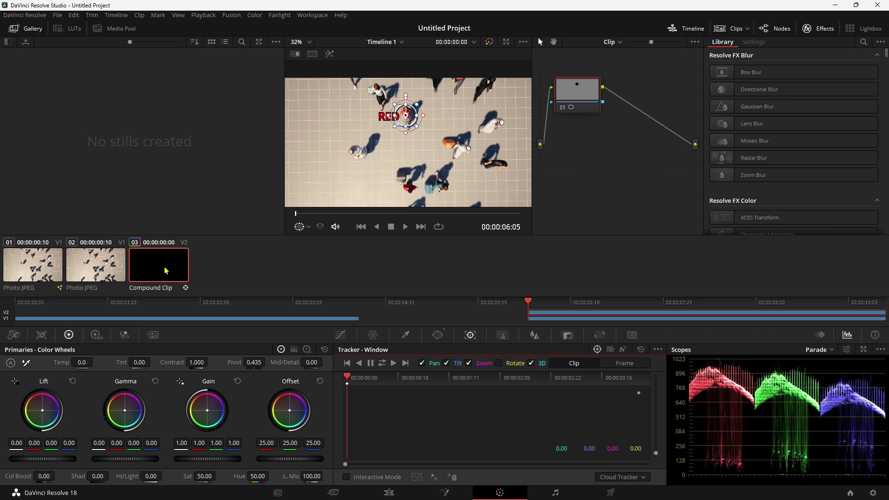
left_click(545, 321)
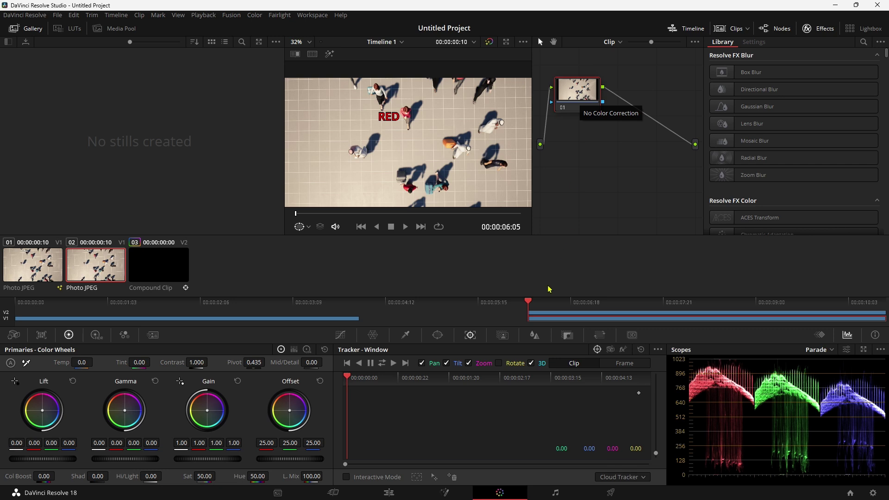
left_click_drag(529, 302, 579, 308)
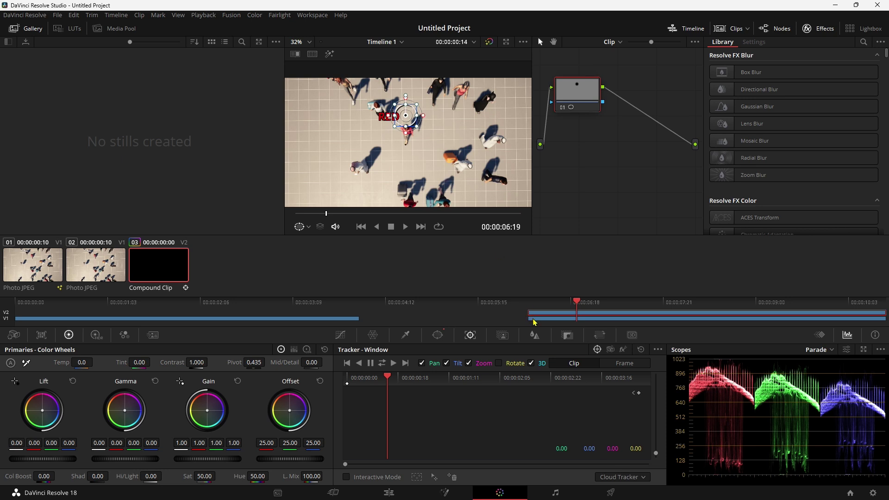
left_click(534, 321)
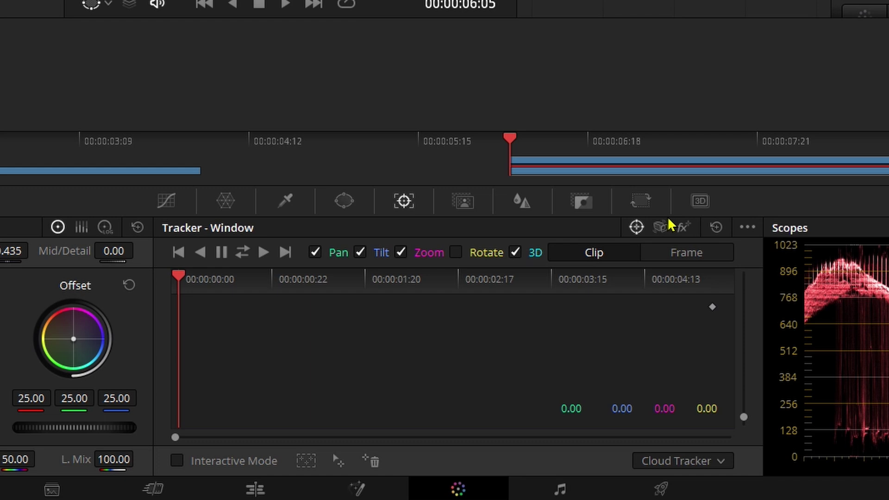
- Switch the tracker to Stabilizer with Classic Stabilizer enabled and Point Tracker chosen
left_click(661, 227)
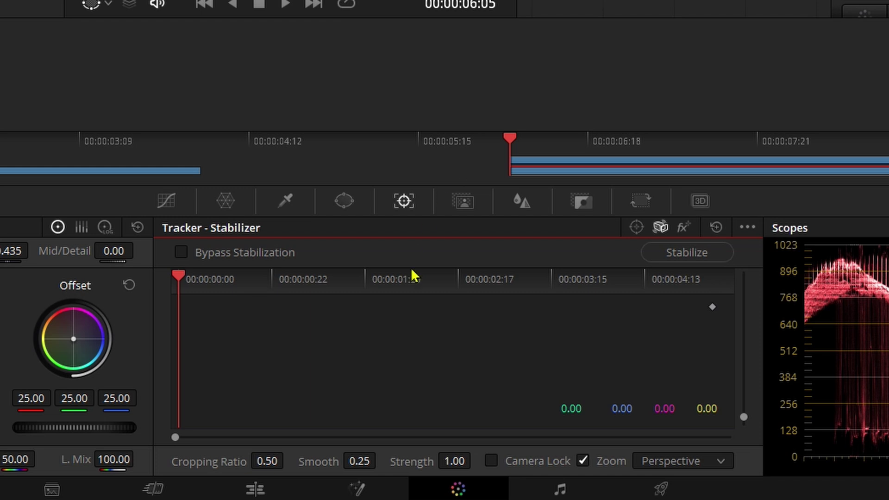
left_click(747, 229)
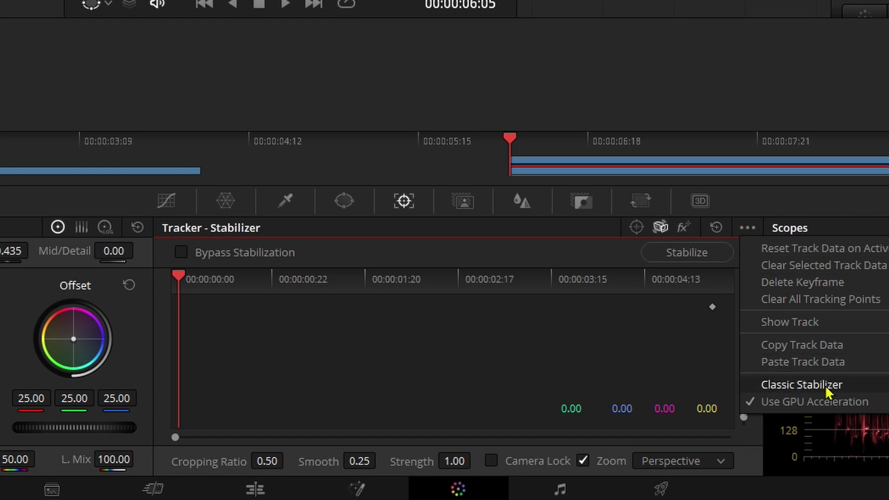
left_click(790, 391)
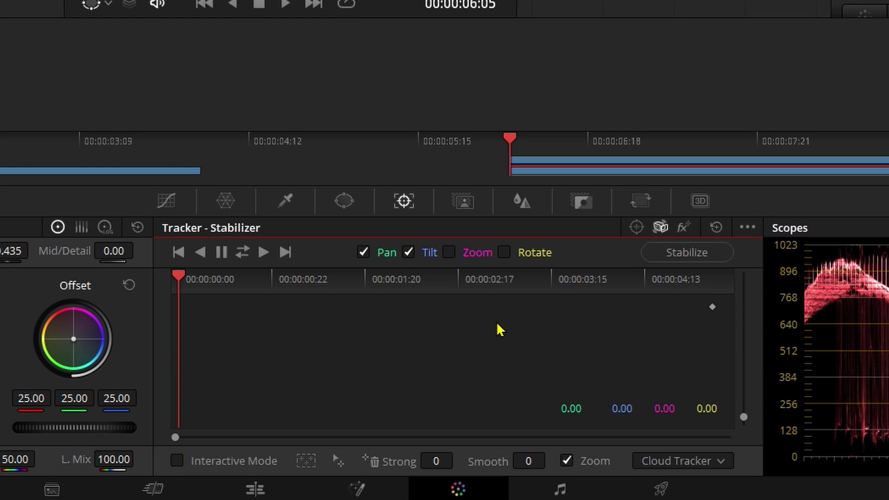
left_click(661, 464)
left_click(680, 449)
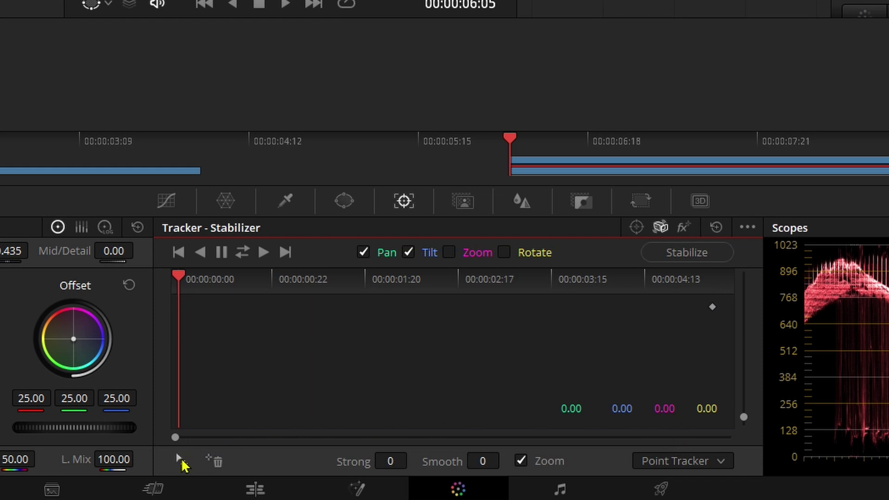
- Add a tracking point and place it on the woman in red beside the RED label
left_click(179, 464)
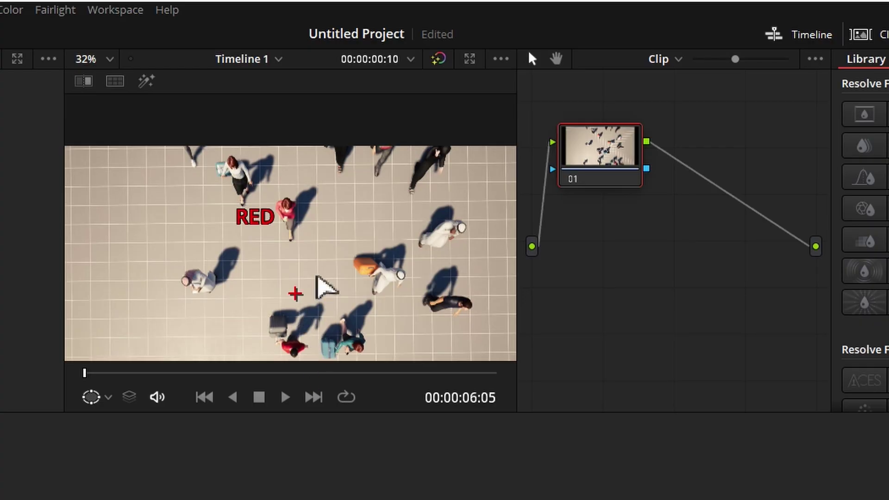
scroll(320, 282, "up", 3)
scroll(321, 278, "up", 1)
scroll(320, 277, "up", 1)
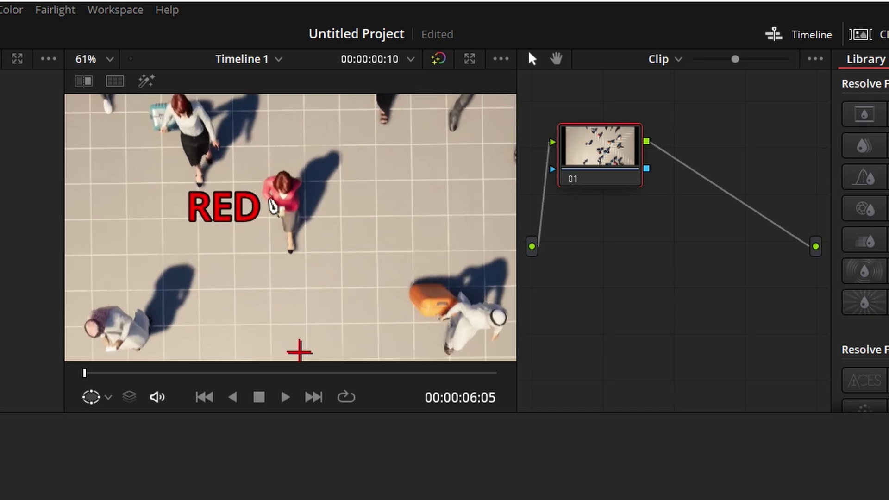
left_click_drag(361, 295, 366, 270)
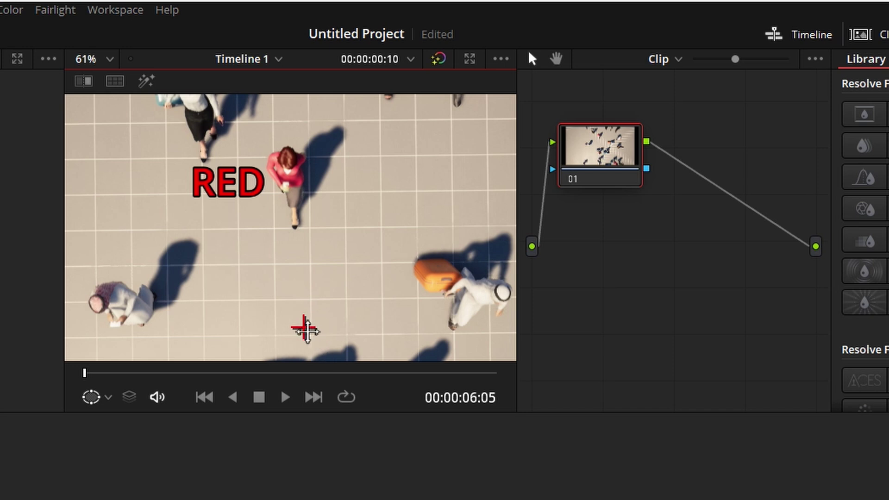
left_click_drag(307, 331, 290, 190)
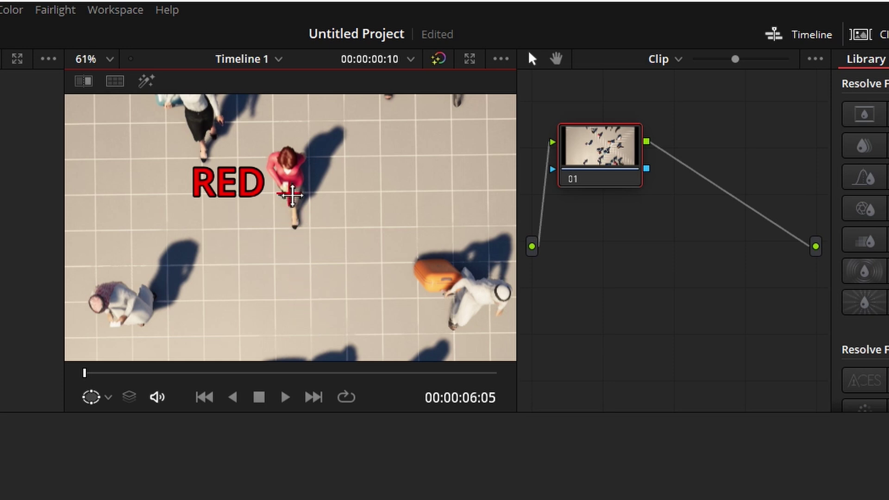
scroll(313, 239, "up", 2)
scroll(318, 242, "up", 1)
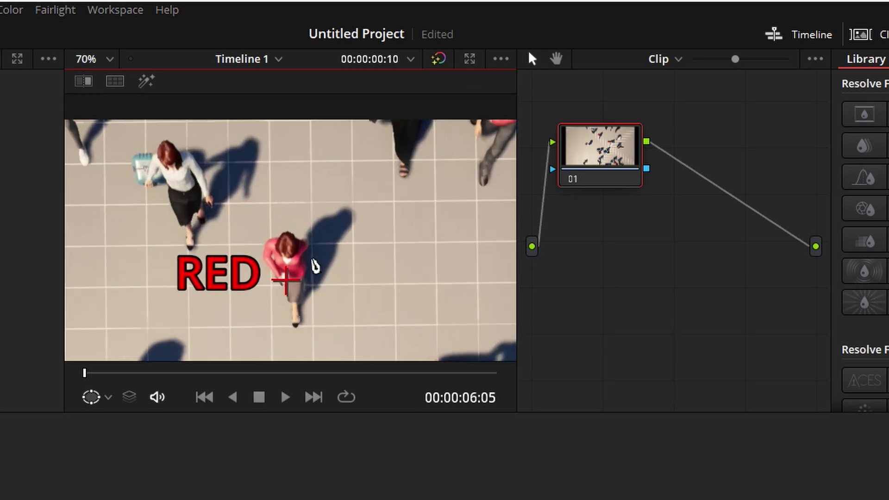
scroll(317, 280, "up", 2)
scroll(316, 281, "up", 1)
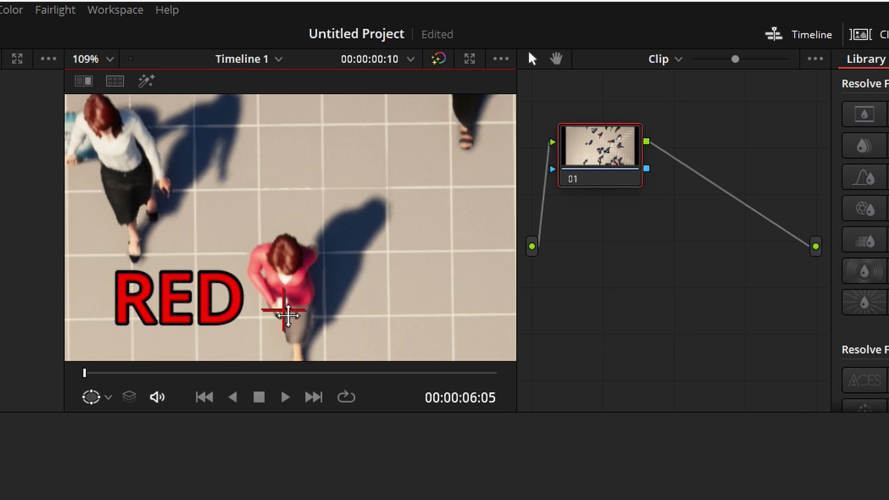
left_click_drag(286, 308, 285, 307)
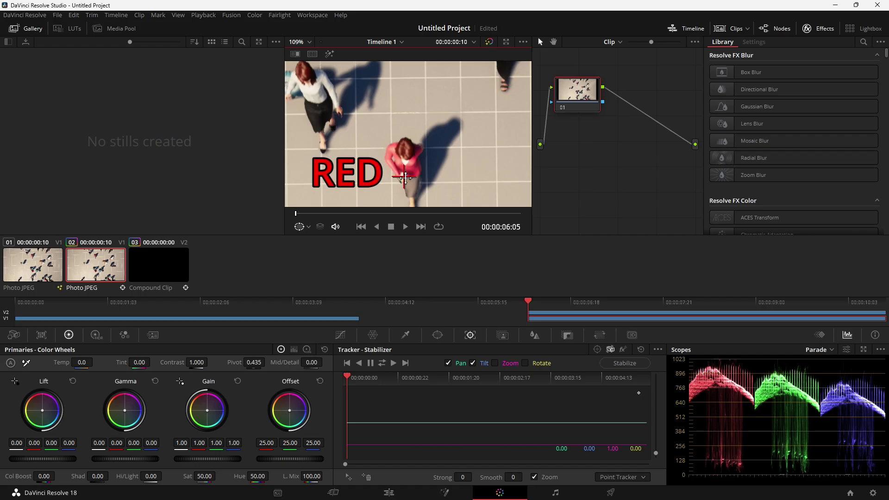
- Track the point forward through the whole clip, review the result, and return to the start
scroll(424, 170, "down", 1)
scroll(424, 171, "down", 2)
scroll(427, 169, "down", 2)
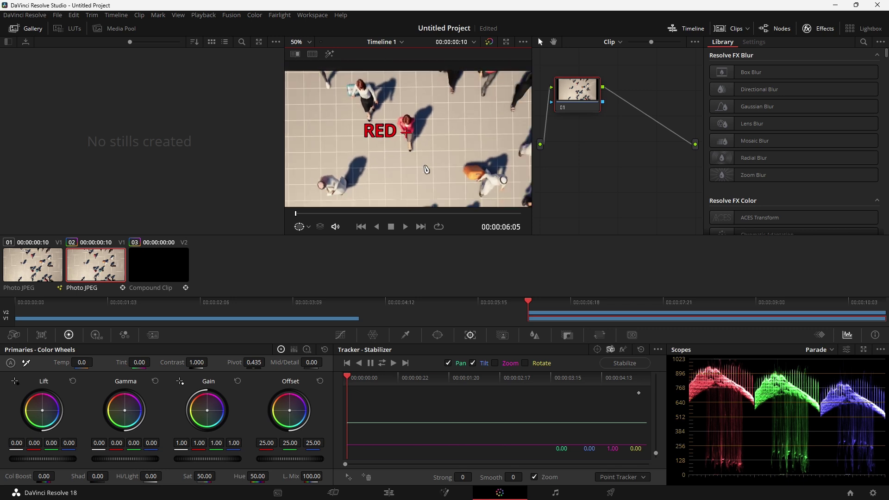
scroll(425, 153, "down", 1)
scroll(423, 135, "down", 1)
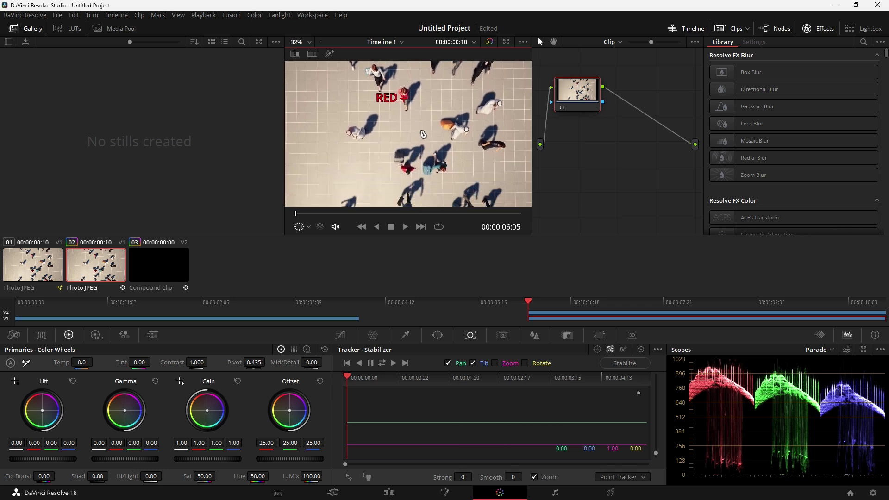
scroll(423, 136, "down", 1)
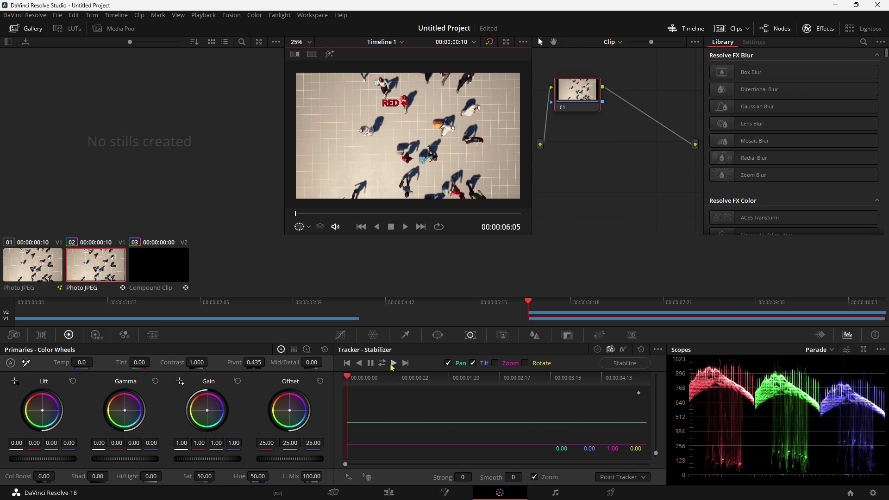
left_click(394, 364)
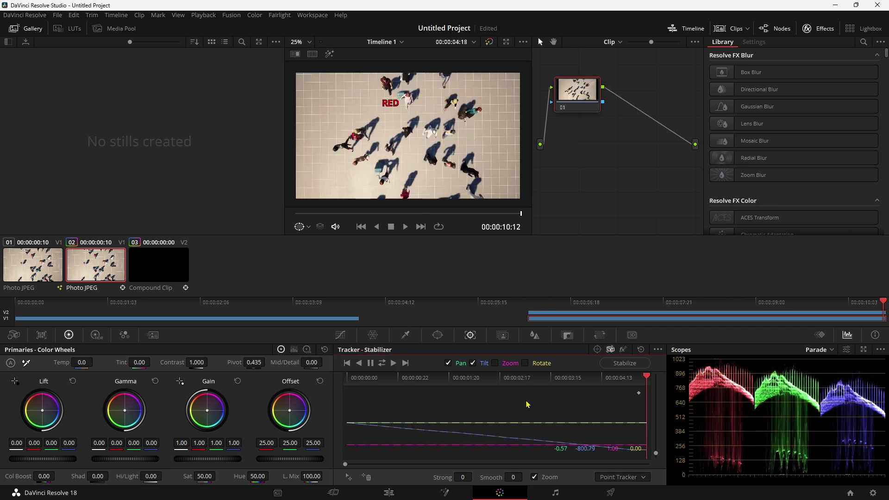
key("j")
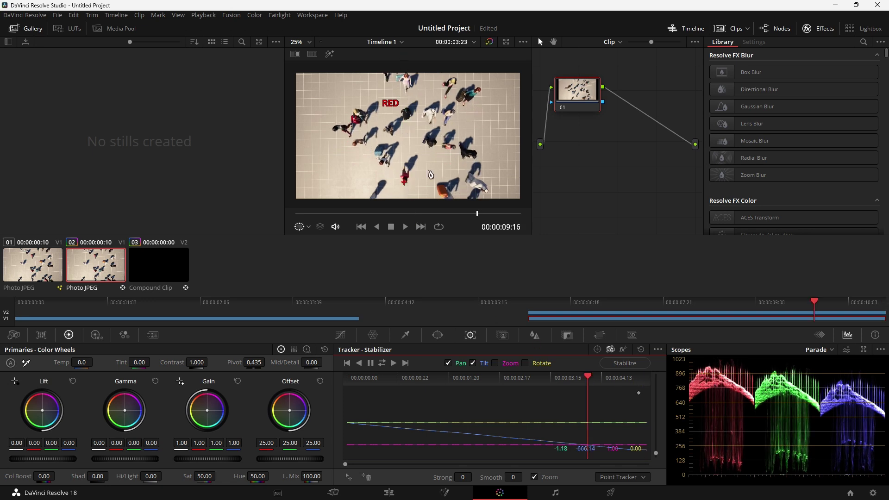
mouse_move(584, 382)
left_mouse_down()
mouse_move(384, 382)
mouse_move(640, 390)
left_mouse_up()
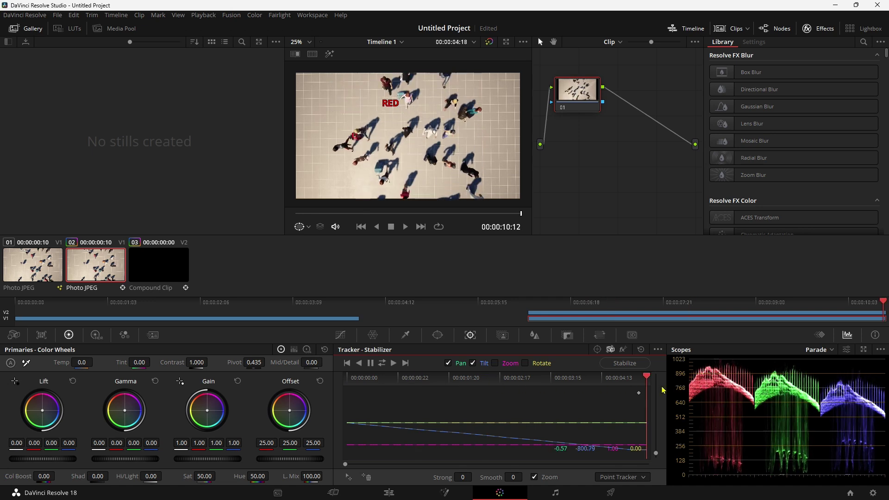
left_click_drag(641, 390, 322, 381)
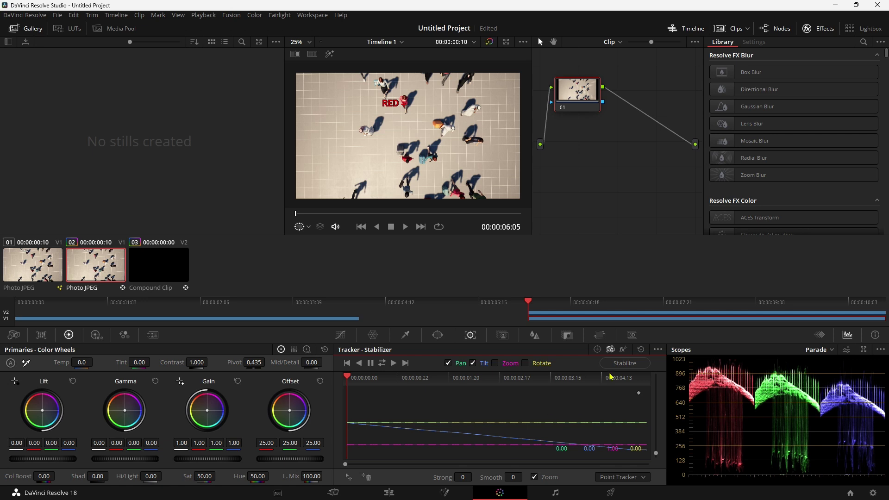
- Copy the woman's track data and make clip 03, the V2 compound clip, current
left_click(658, 350)
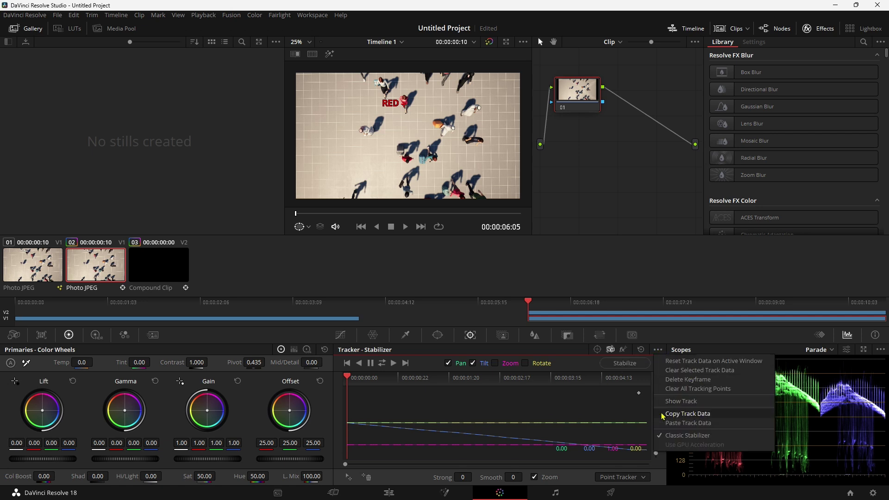
left_click(697, 415)
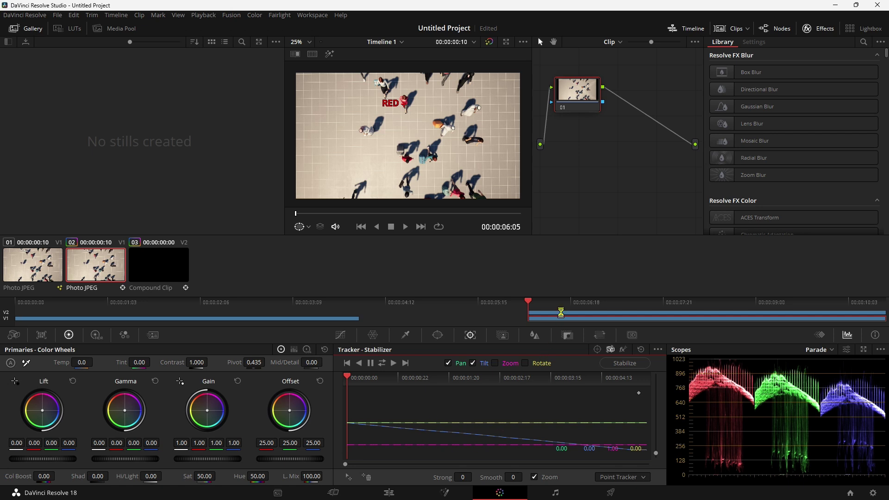
left_click(563, 315)
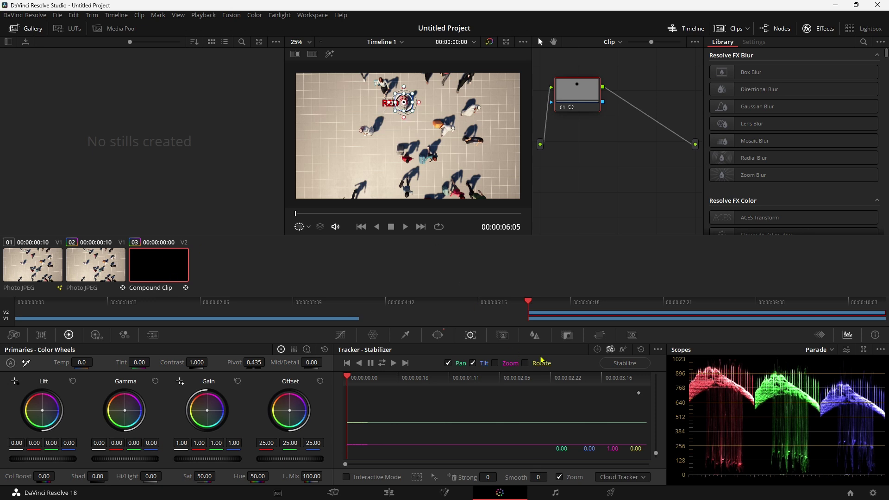
- Paste the track data onto the label clip, stabilize at Strong -100, and play it back
left_click(659, 350)
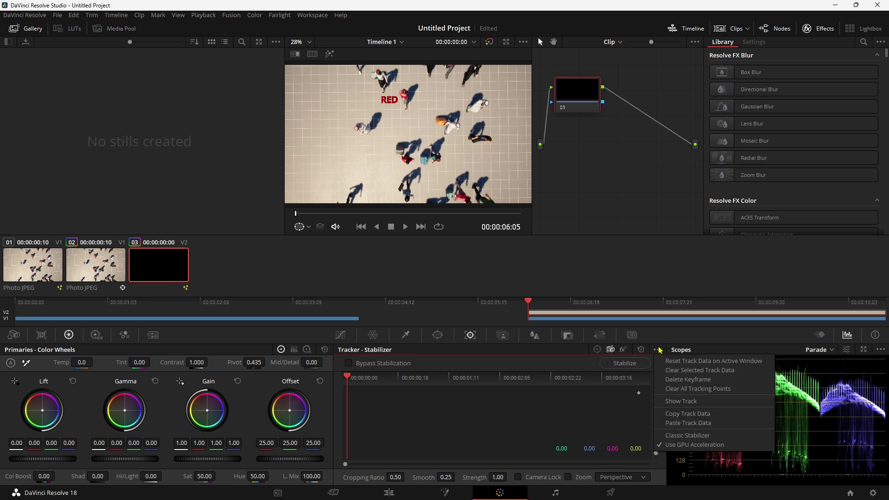
left_click(676, 437)
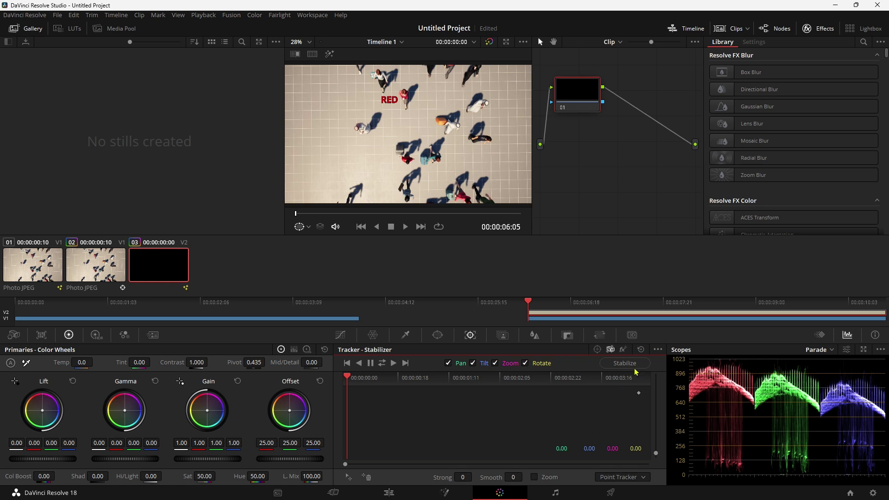
left_click(658, 351)
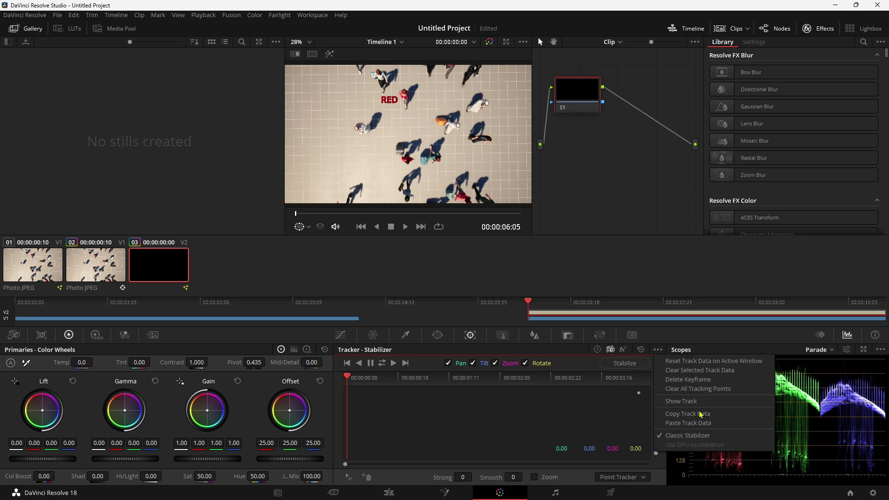
left_click(684, 424)
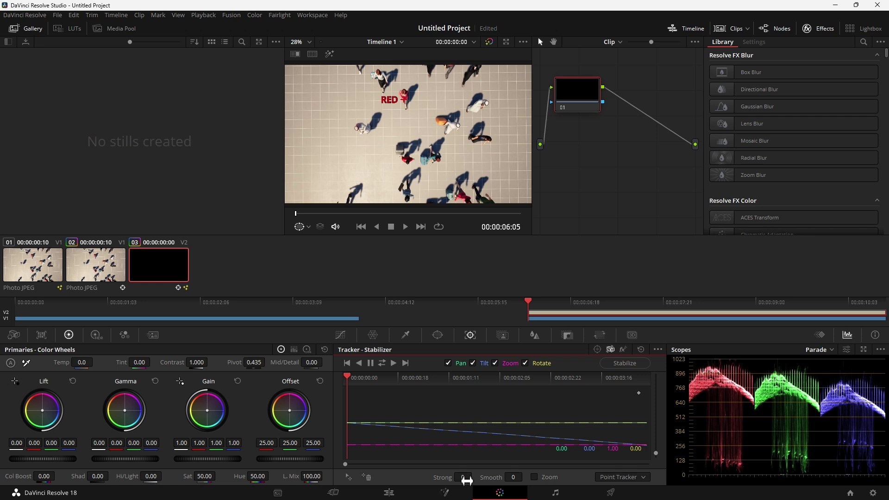
left_click(466, 480)
left_click(635, 366)
left_click(406, 227)
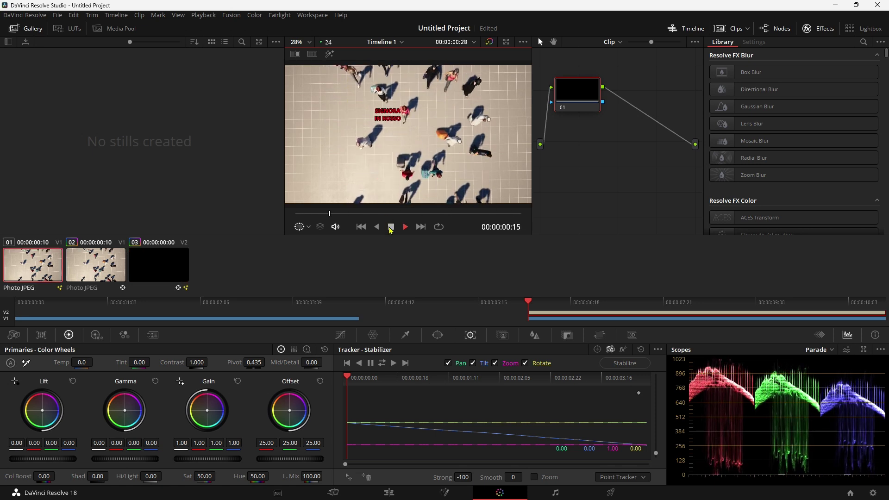
- In the clip's Fusion node graph, reposition Tracker1 and duplicate Text1 as Text1_1
left_click(391, 228)
key("shift+4")
key("Home")
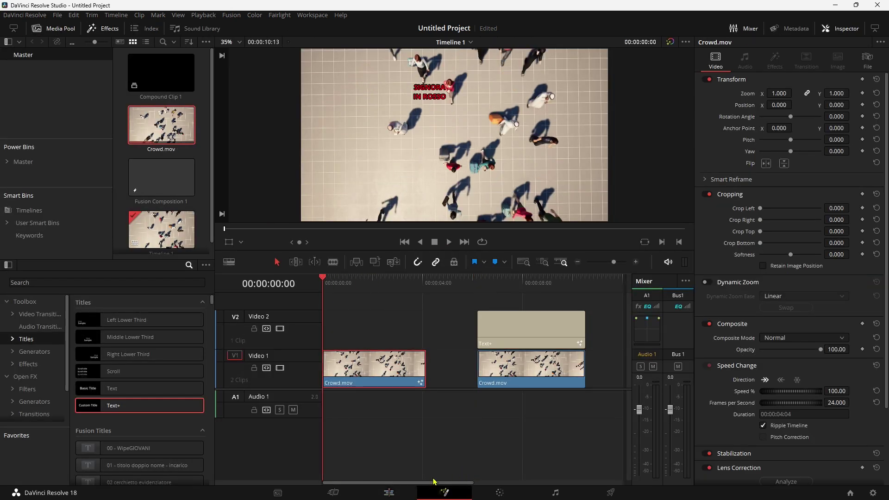
left_click(444, 493)
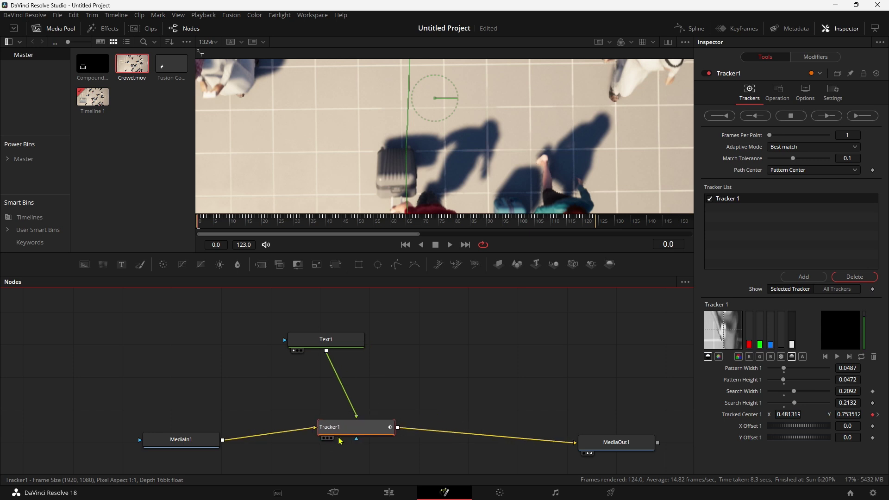
left_click_drag(331, 446, 338, 443)
scroll(465, 144, "down", 5)
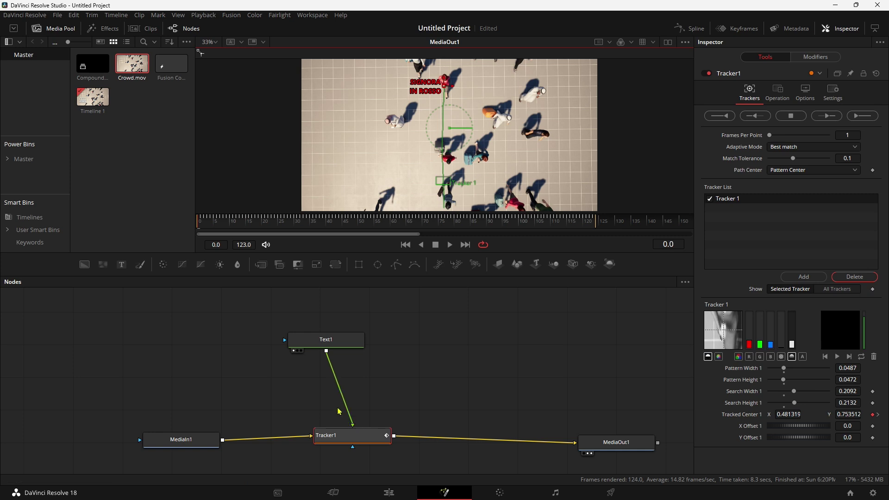
left_click_drag(121, 265, 429, 343)
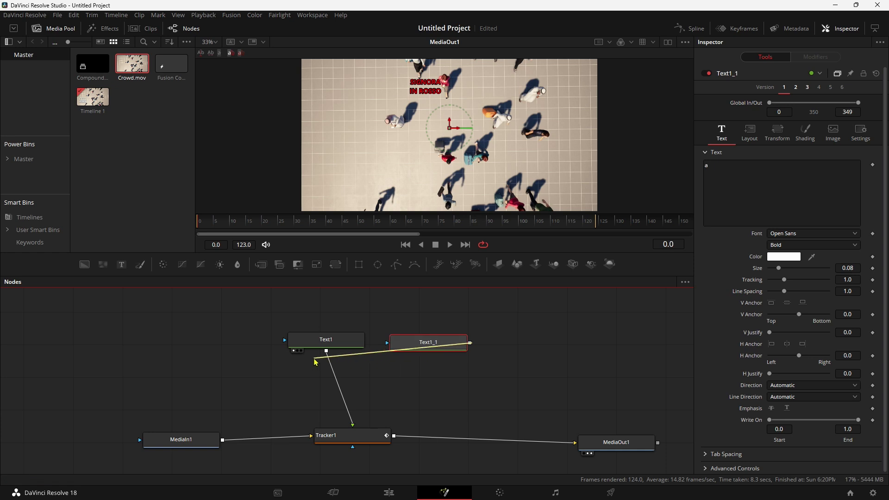
- Merge Text1_1 into the tracked composite, enter CIAO, place it upper right, and play back
left_click_drag(469, 343, 327, 355)
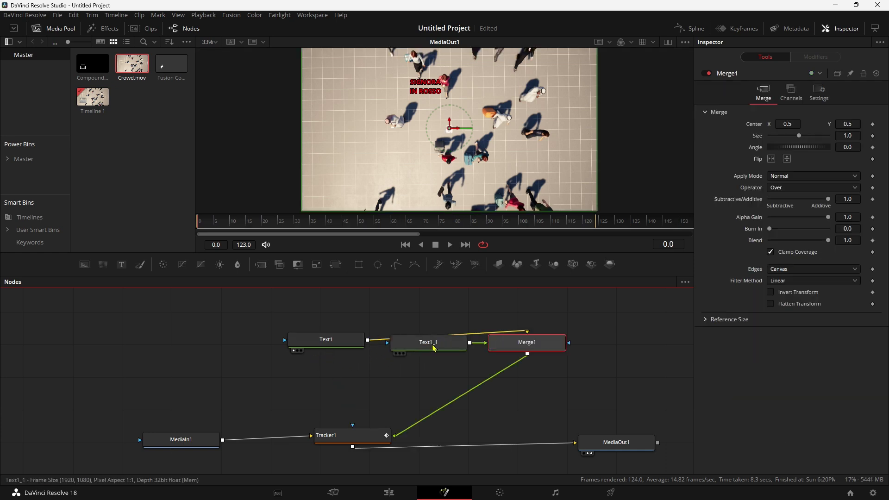
left_click_drag(436, 346, 314, 381)
left_click(676, 168)
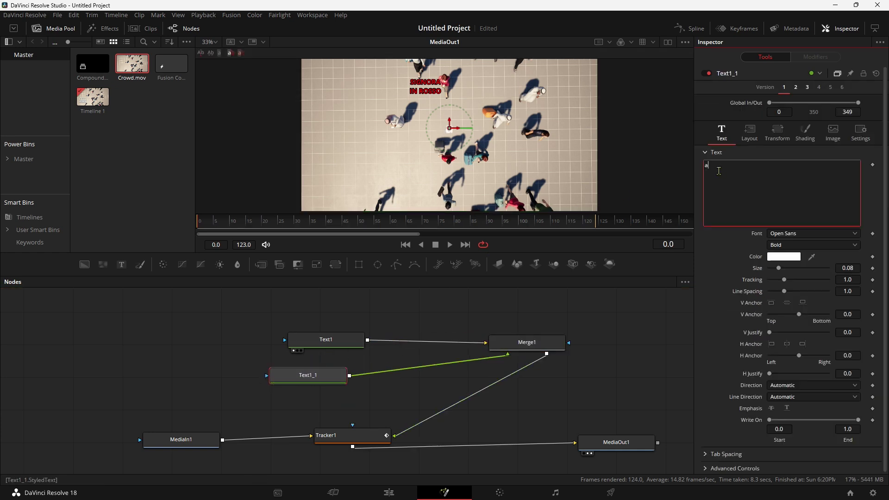
type("CIAO")
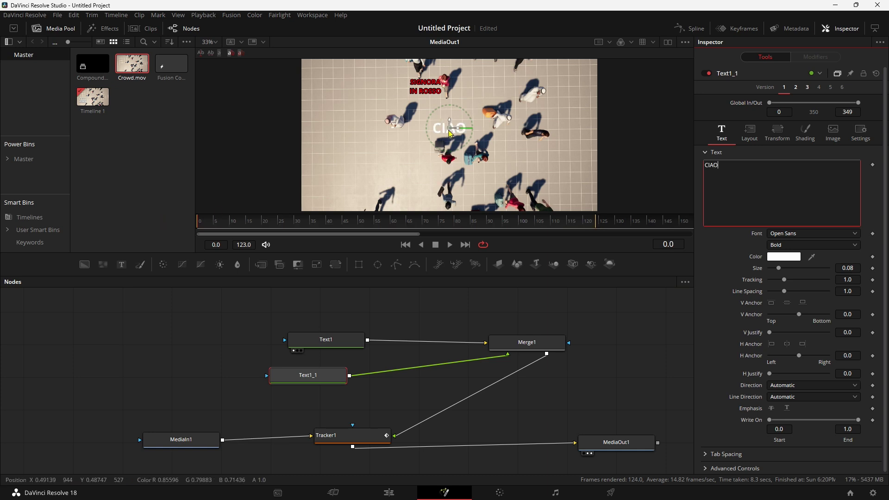
left_click_drag(450, 128, 548, 114)
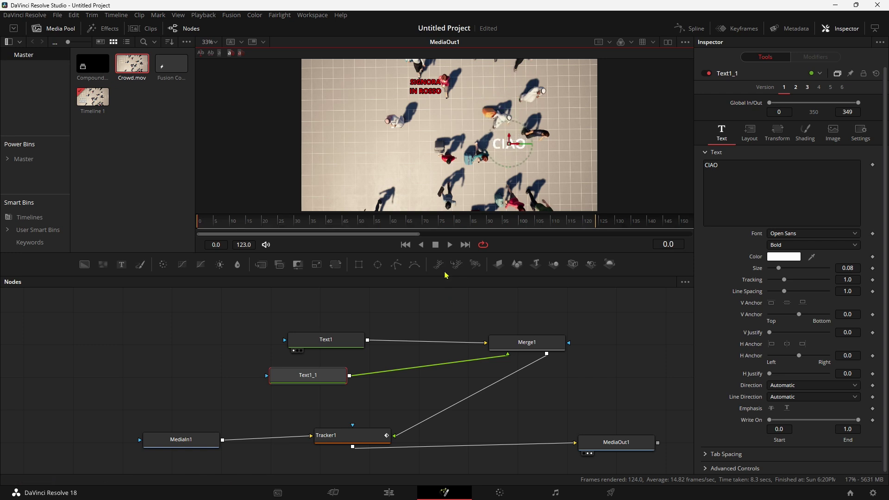
left_click(450, 245)
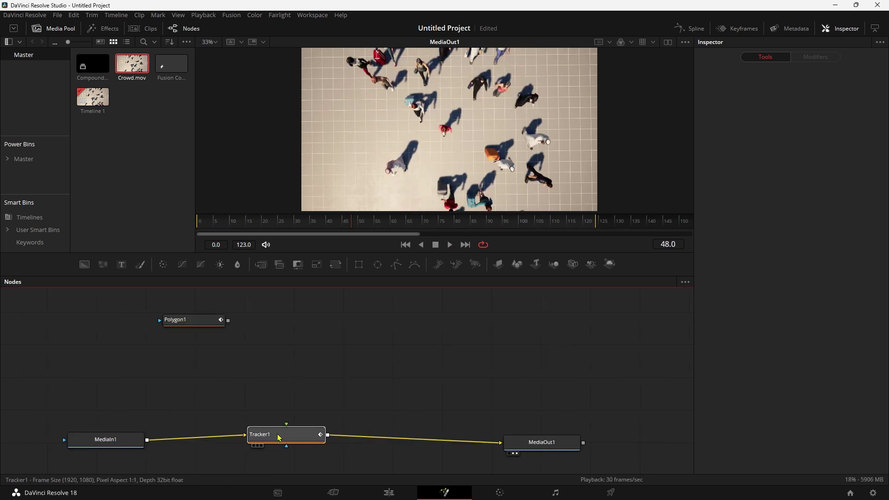
- Add a pure red Background node wired into Tracker1 and masked by Polygon1
left_click_drag(254, 444, 316, 442)
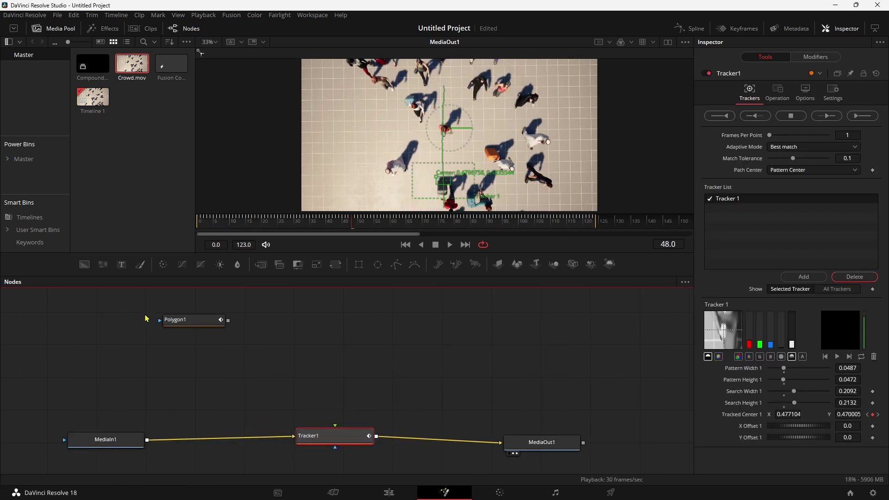
mouse_move(90, 264)
left_mouse_down()
mouse_move(357, 385)
mouse_move(374, 348)
mouse_move(335, 425)
left_mouse_up()
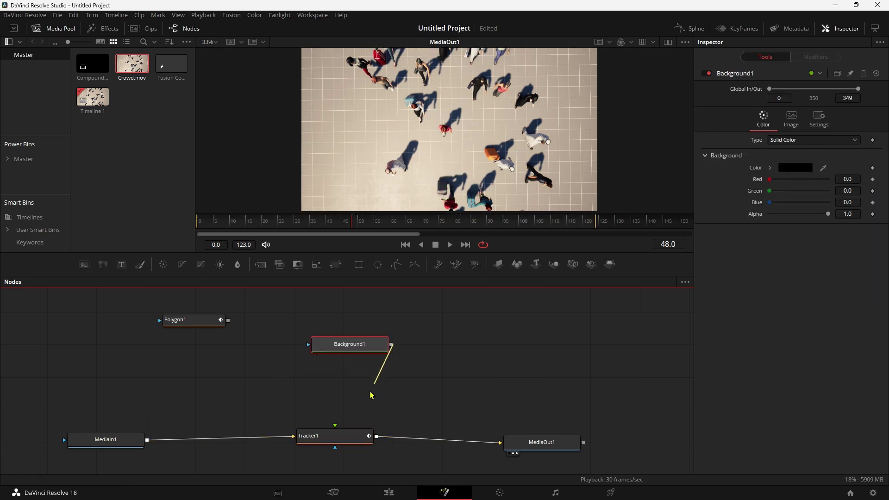
left_click_drag(771, 181, 830, 181)
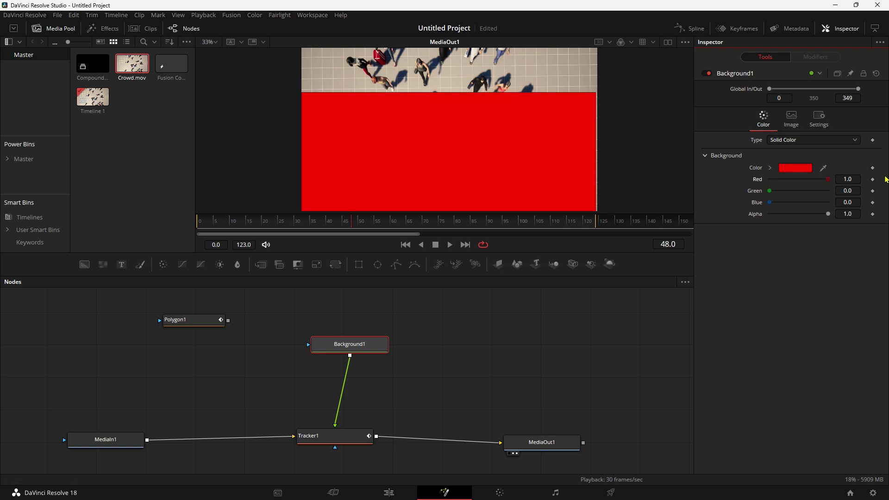
left_click_drag(351, 348, 336, 354)
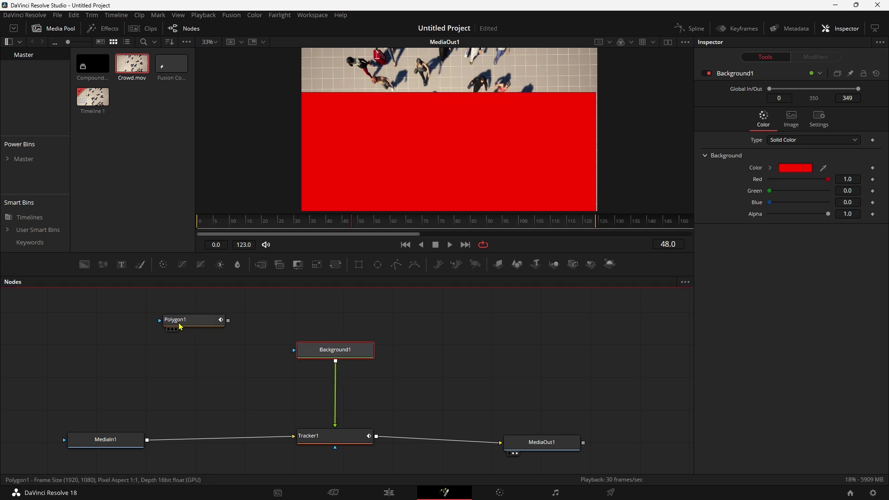
mouse_move(179, 322)
left_mouse_down()
mouse_move(223, 321)
mouse_move(334, 351)
left_mouse_up()
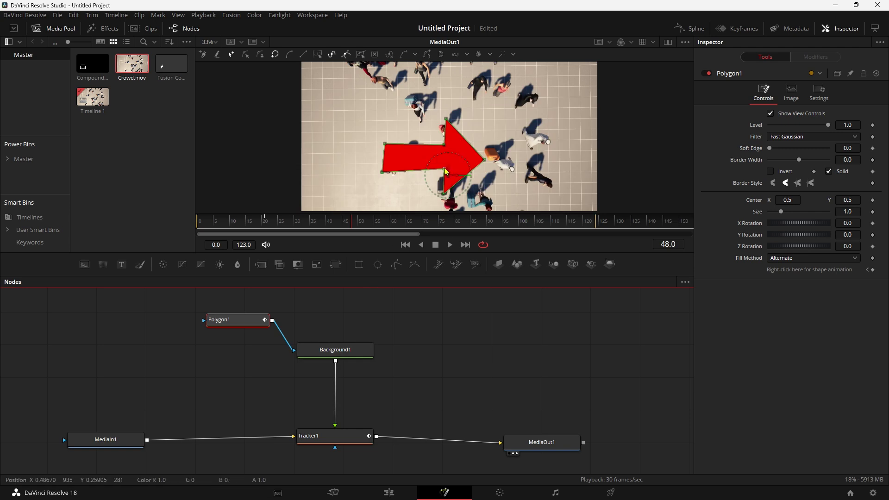
- Reshape the arrow by raising its inner vertex, then insert Transform1 after Background1
left_click(444, 170)
left_click_drag(391, 174, 384, 160)
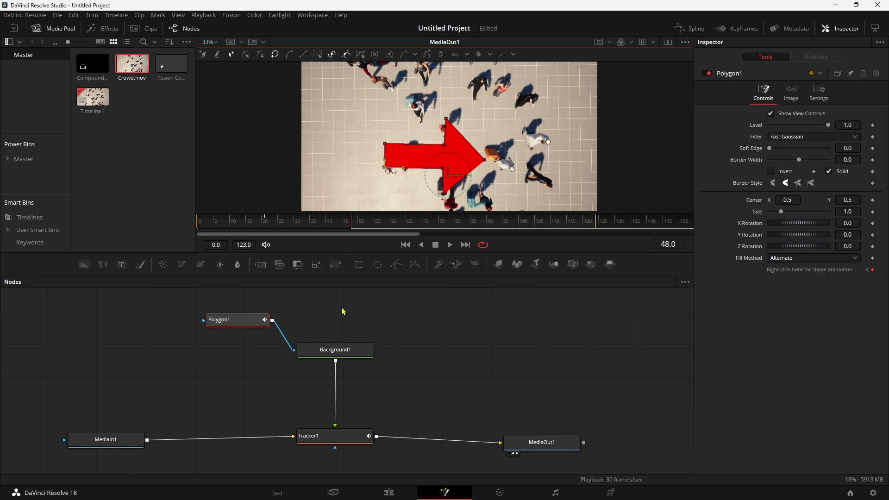
left_click(343, 354)
left_click(336, 264)
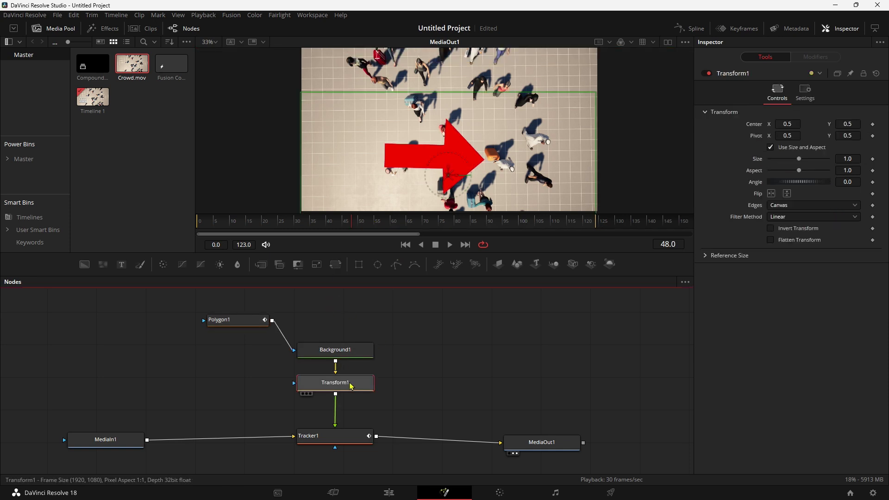
- Shrink the red arrow to size 0.27, rotate it 41.7°, and centre it at 0.453, 0.673
left_click_drag(799, 159, 780, 159)
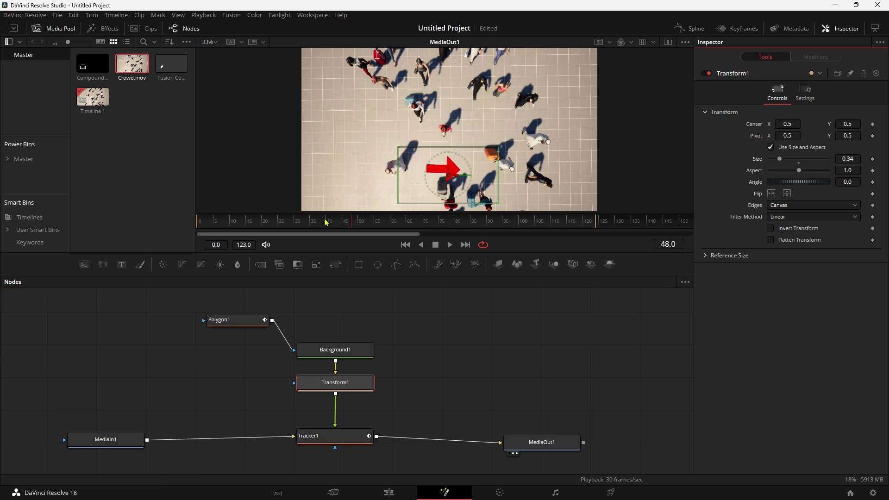
left_click_drag(327, 222, 134, 222)
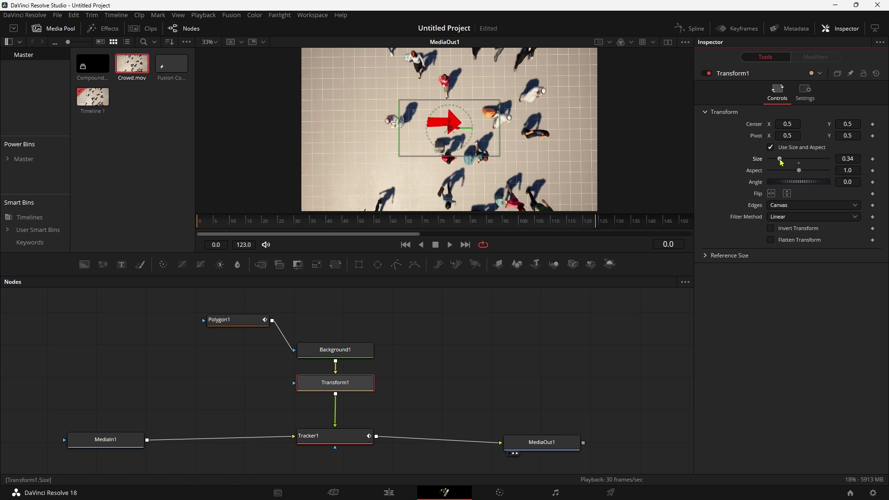
left_click_drag(781, 159, 779, 159)
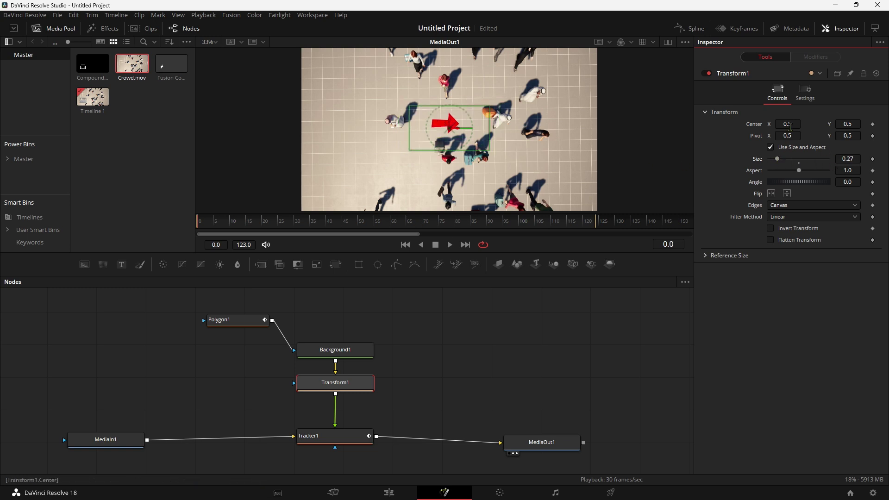
mouse_move(465, 127)
left_mouse_down()
mouse_move(445, 128)
mouse_move(435, 98)
left_mouse_up()
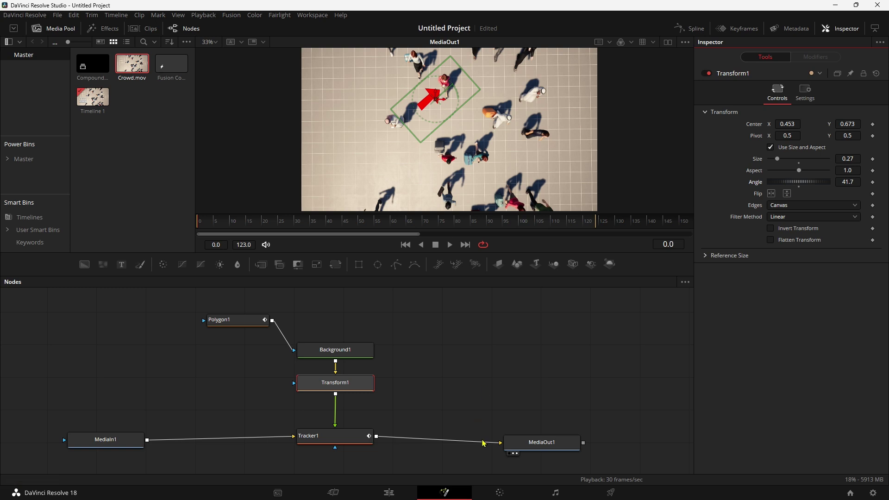
- Play the MediaOut1 output to watch the red arrow follow the woman in red
left_click(560, 442)
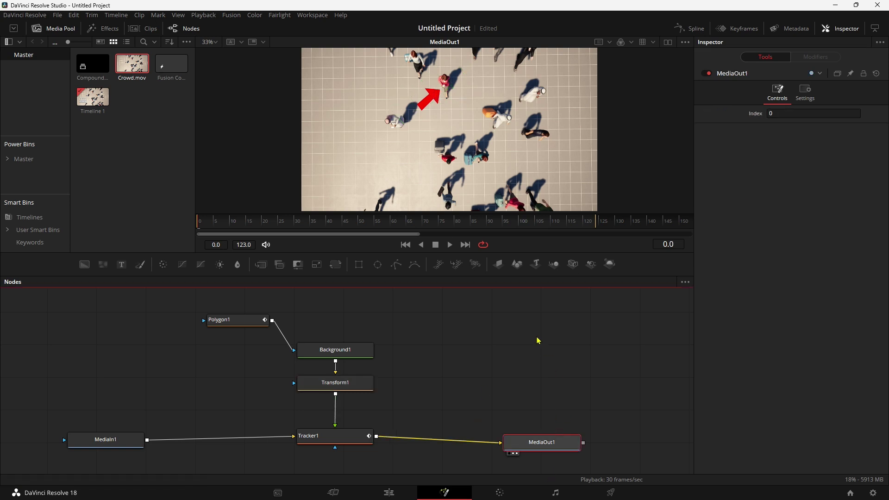
left_click(451, 246)
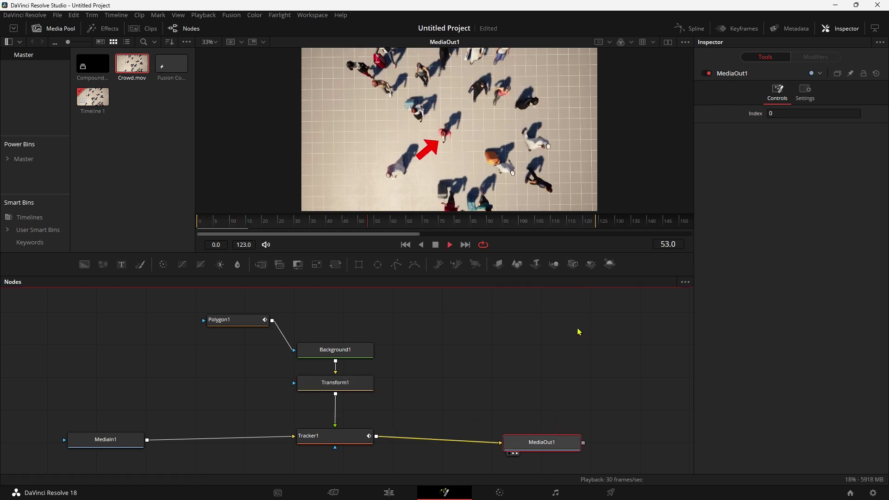